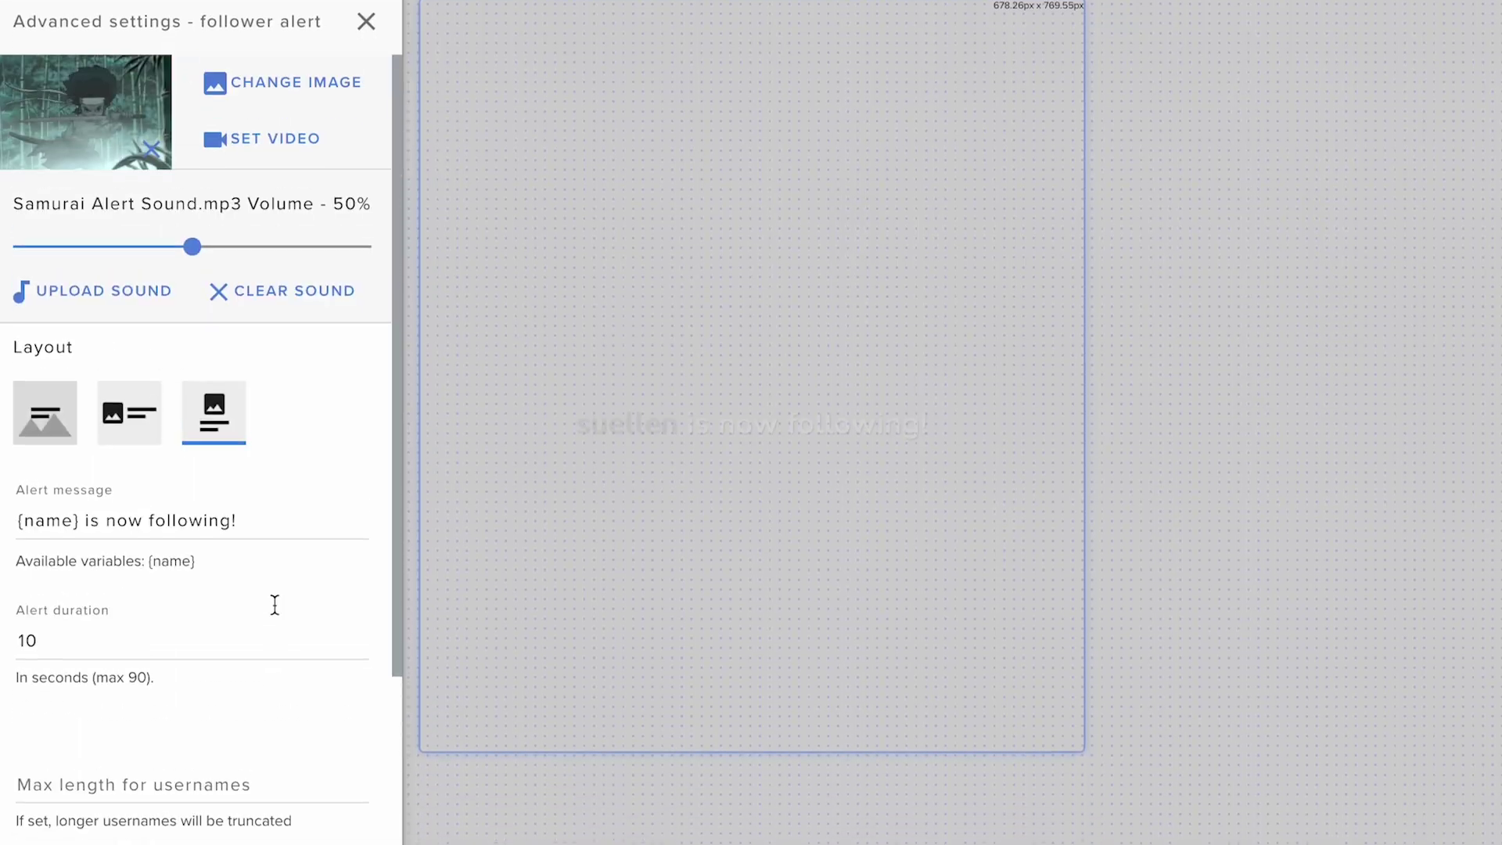
Step: Sign in to StreamElements, open Streaming tools > Overlays, and start a new overlay
{"action": "scroll", "coordinate": [275, 603], "scroll_direction": "down", "scroll_amount": 2}
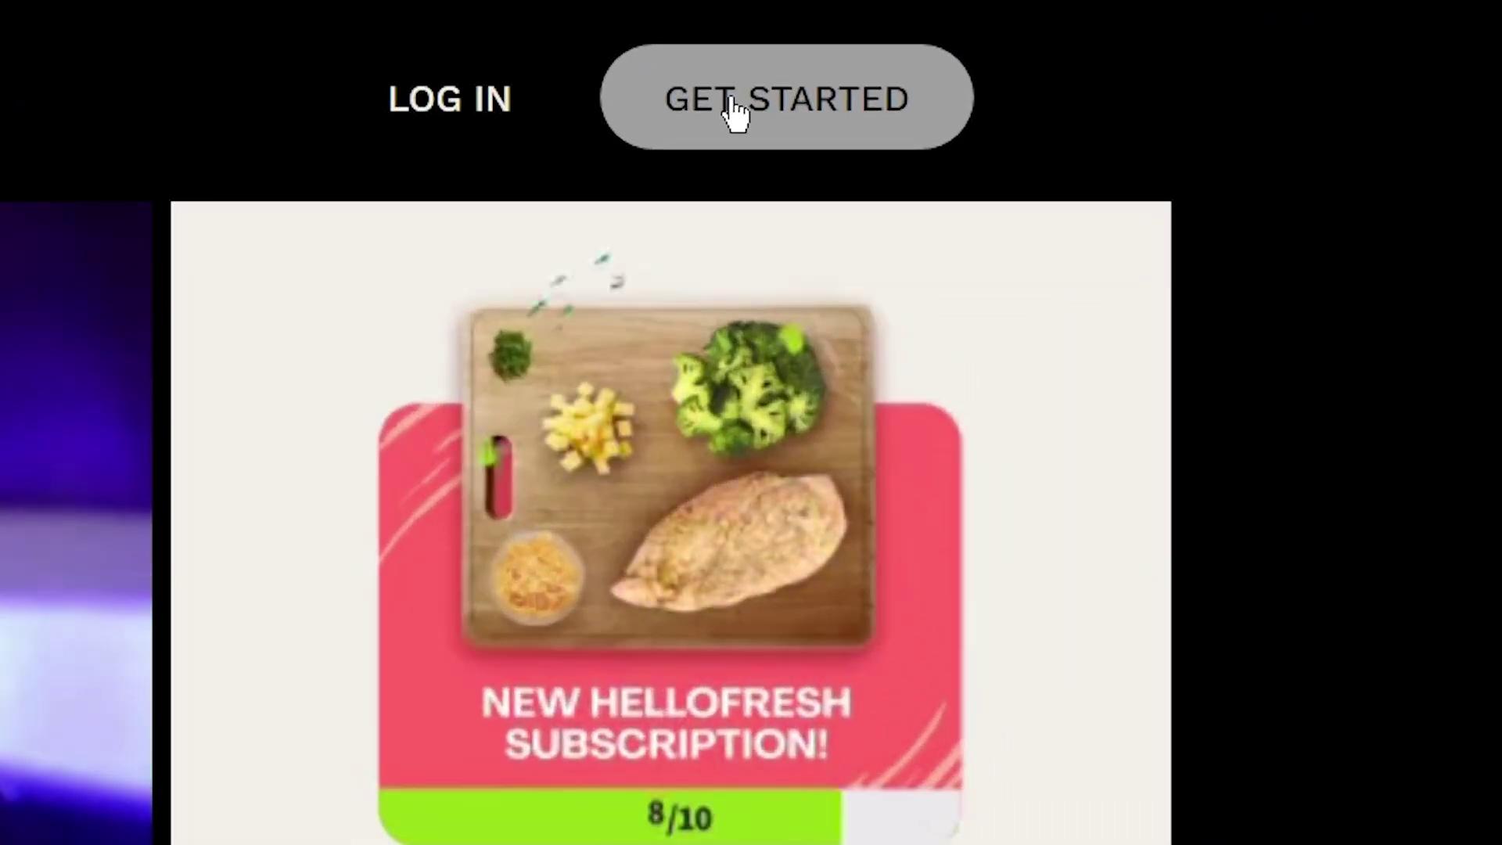
{"action": "left_click", "coordinate": [735, 113]}
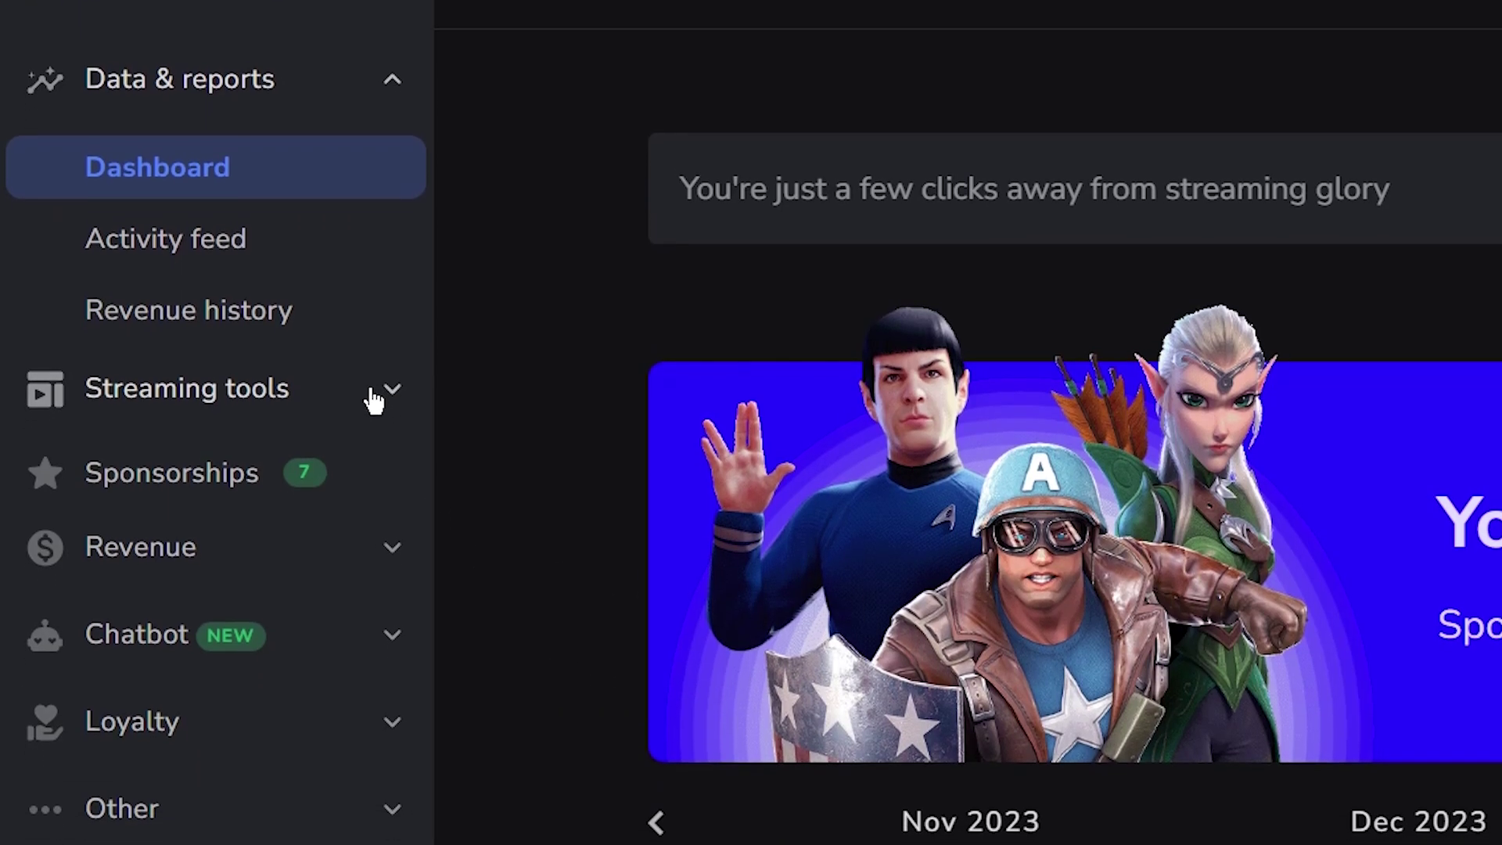
{"action": "left_click", "coordinate": [110, 217]}
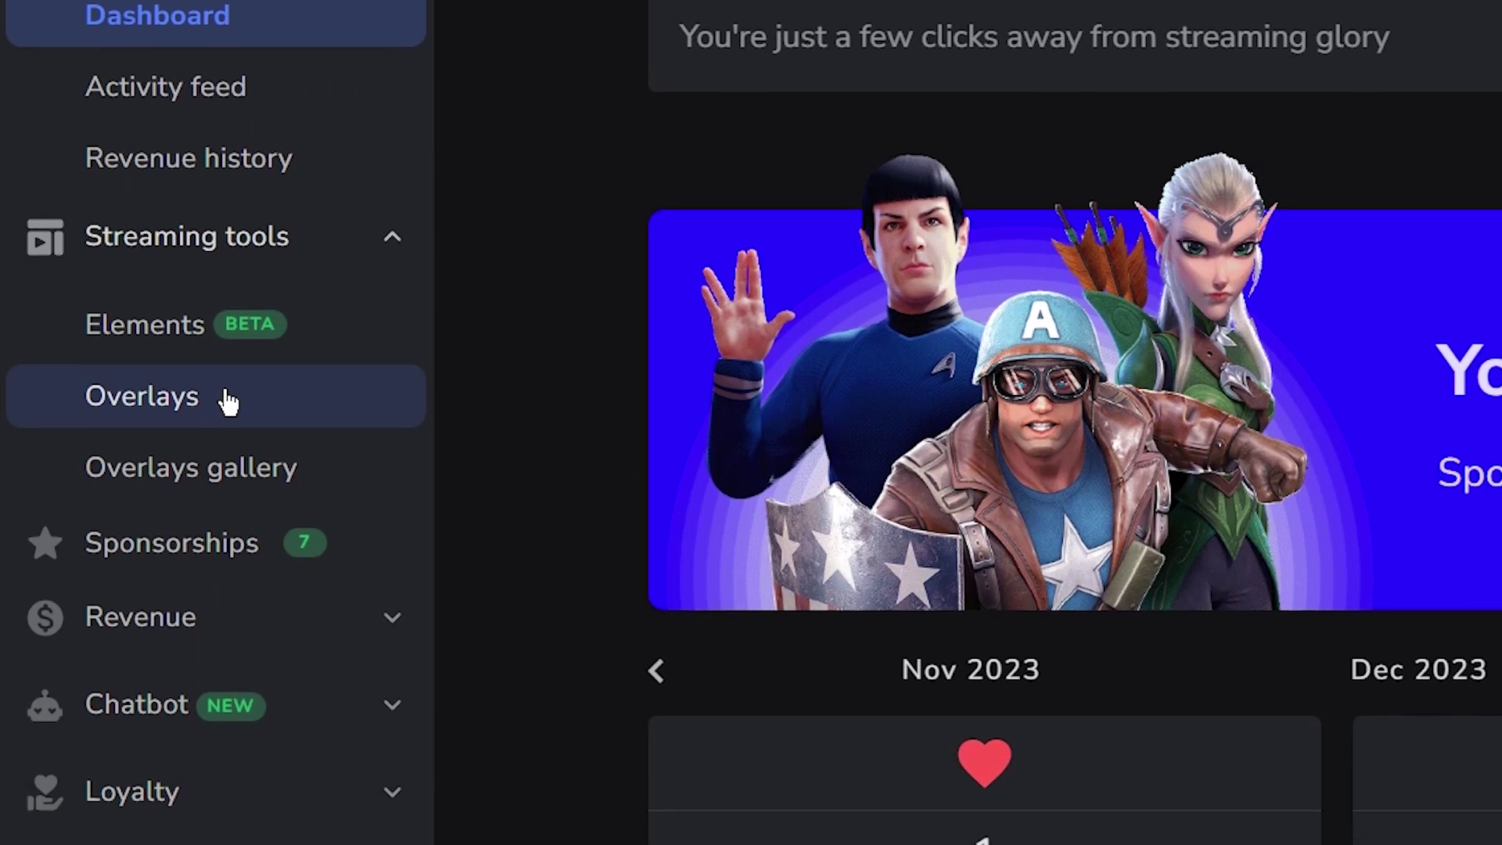
{"action": "left_click", "coordinate": [227, 513]}
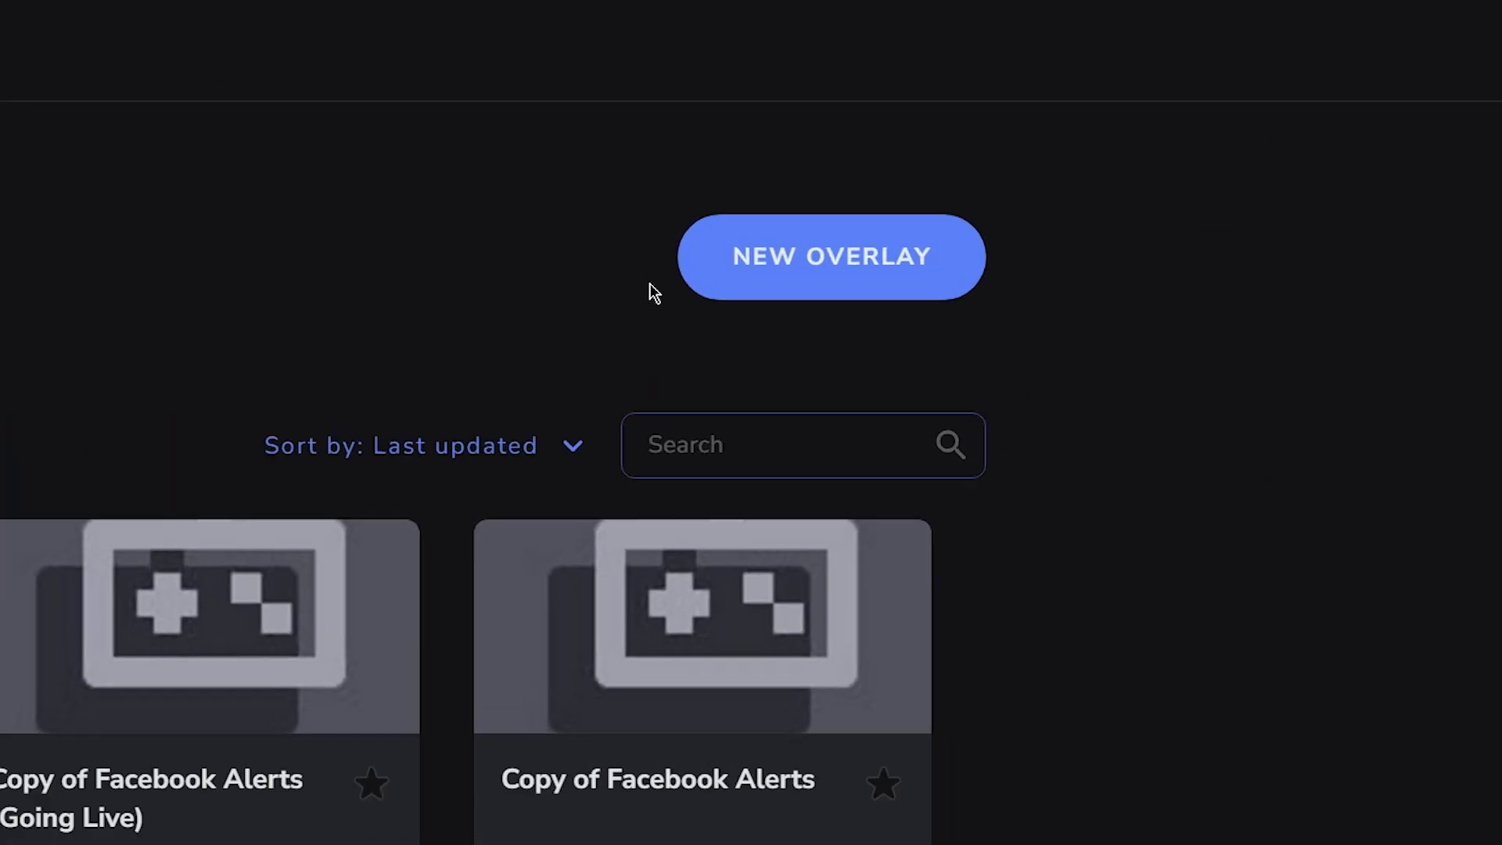
{"action": "left_click", "coordinate": [1205, 73]}
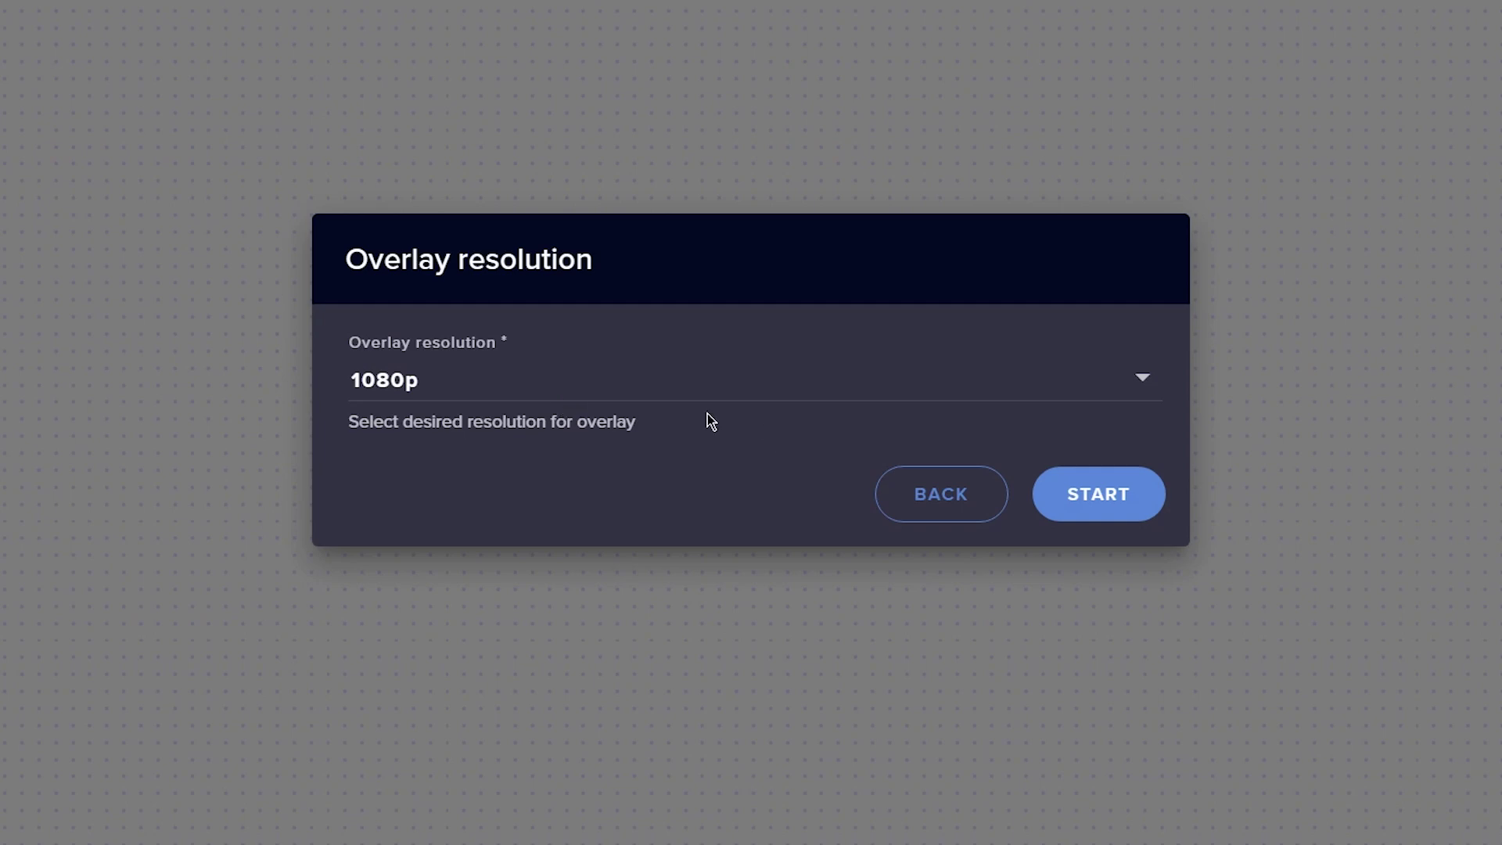
Step: Create the overlay at 1080p and add the Stream Tools 'Your stream's chat' widget
{"action": "left_click", "coordinate": [1158, 500]}
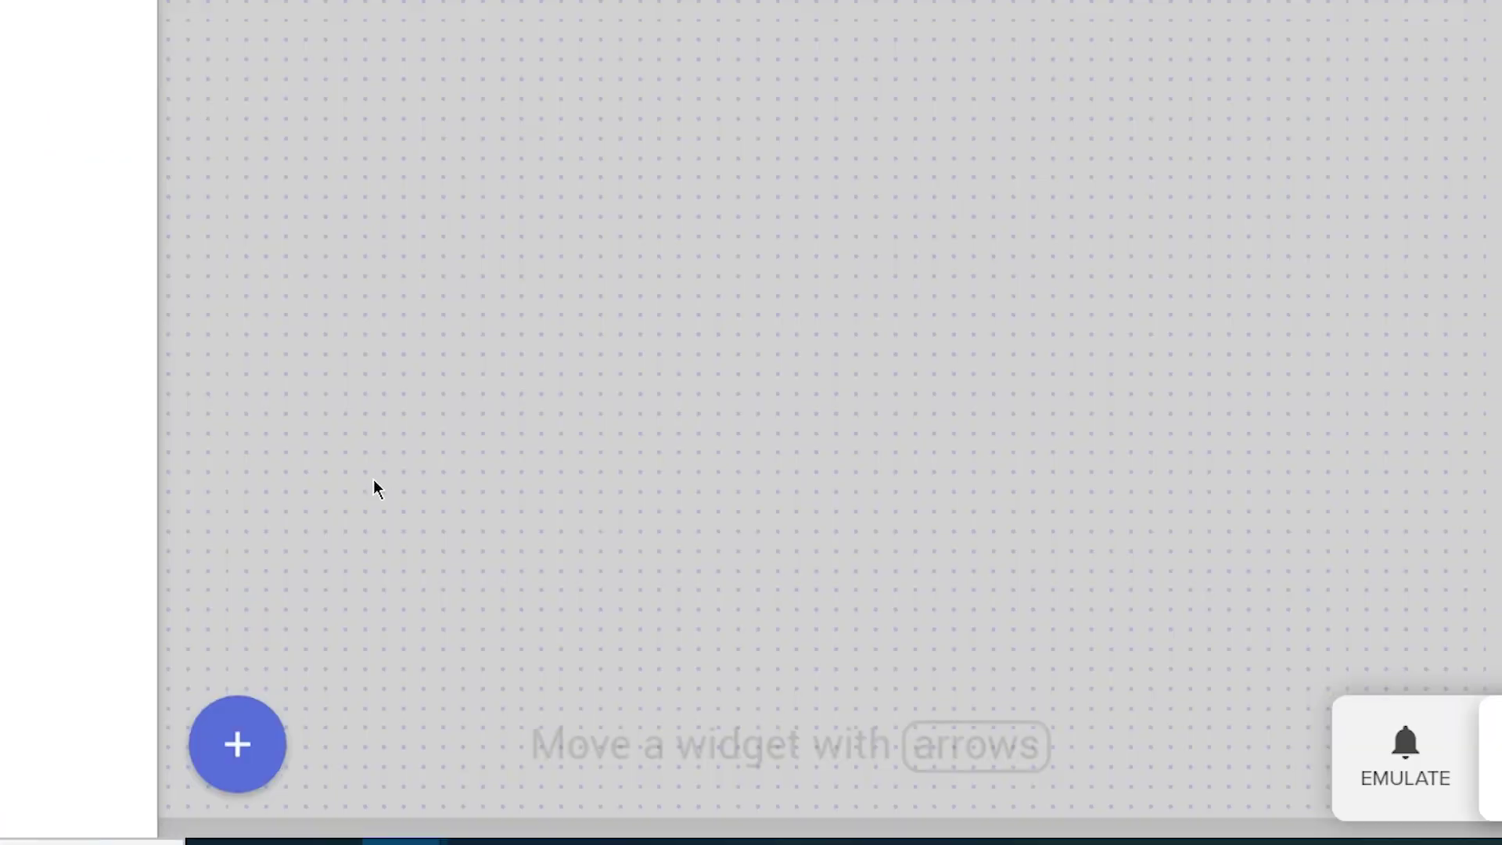
{"action": "left_click", "coordinate": [259, 779]}
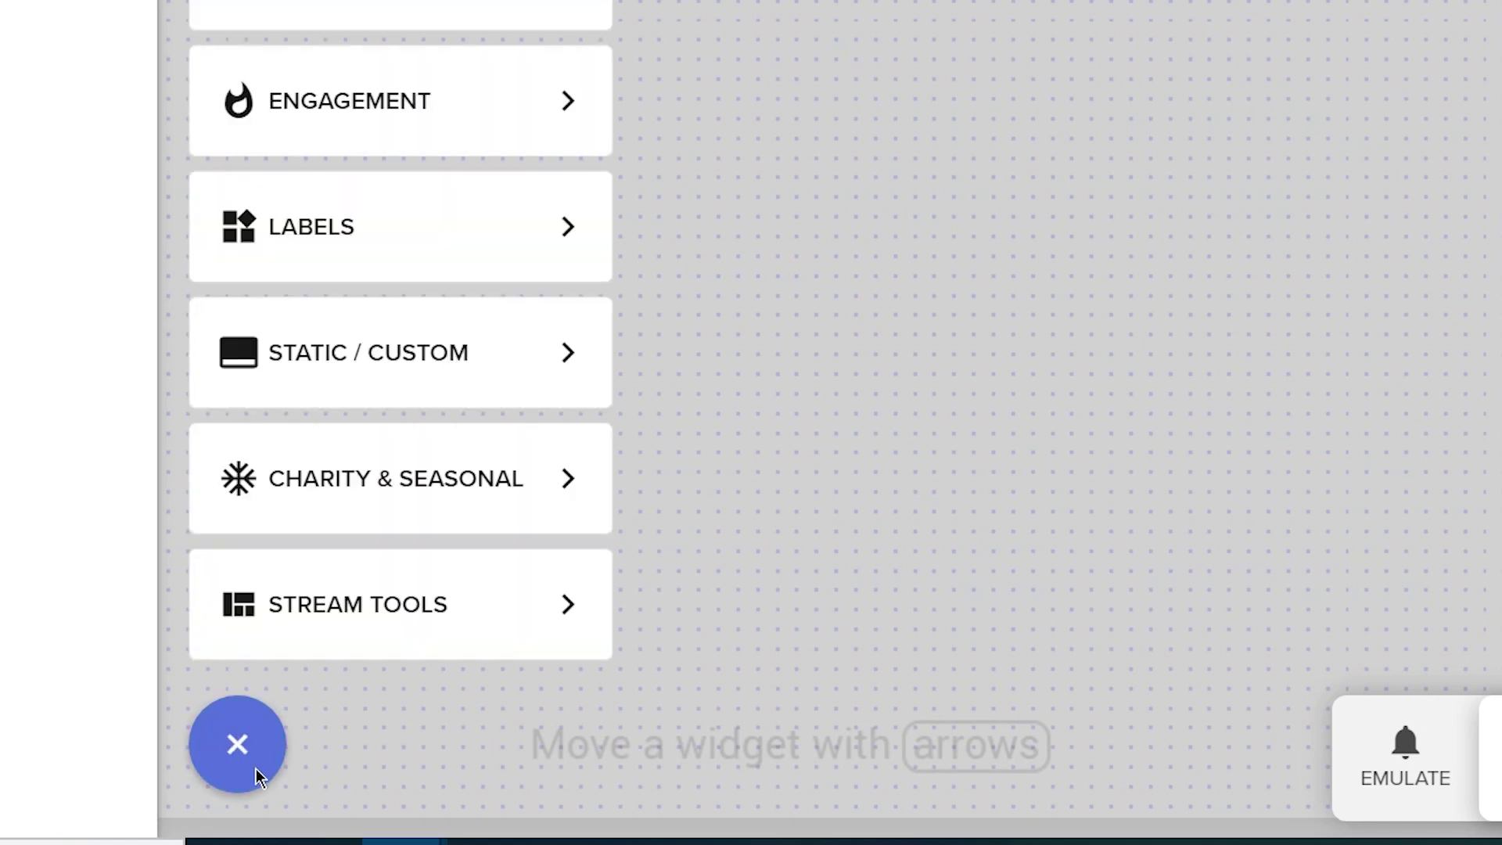
{"action": "mouse_move", "coordinate": [310, 621]}
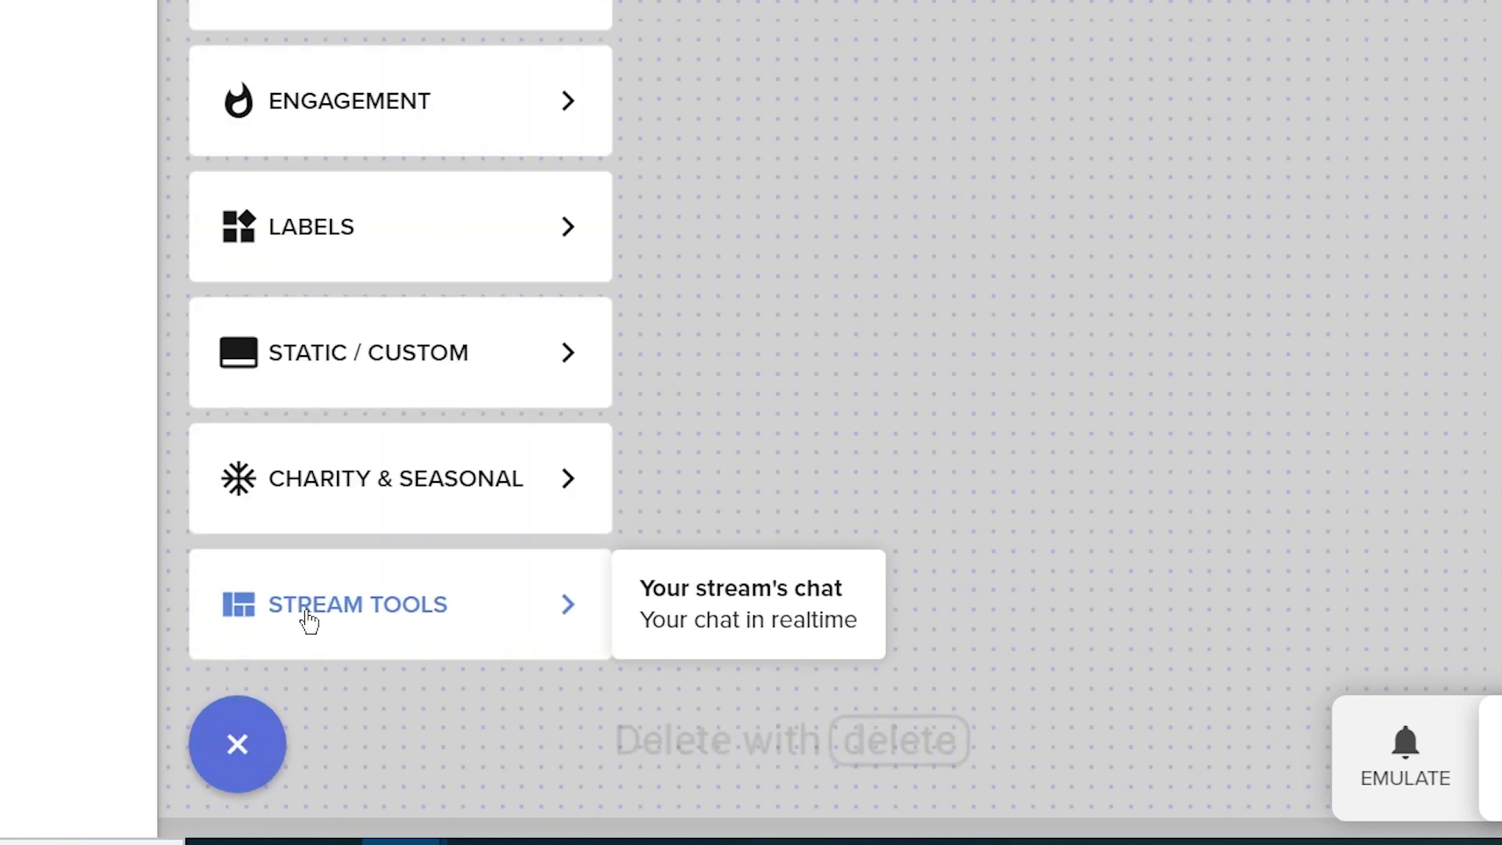
{"action": "left_click", "coordinate": [715, 630]}
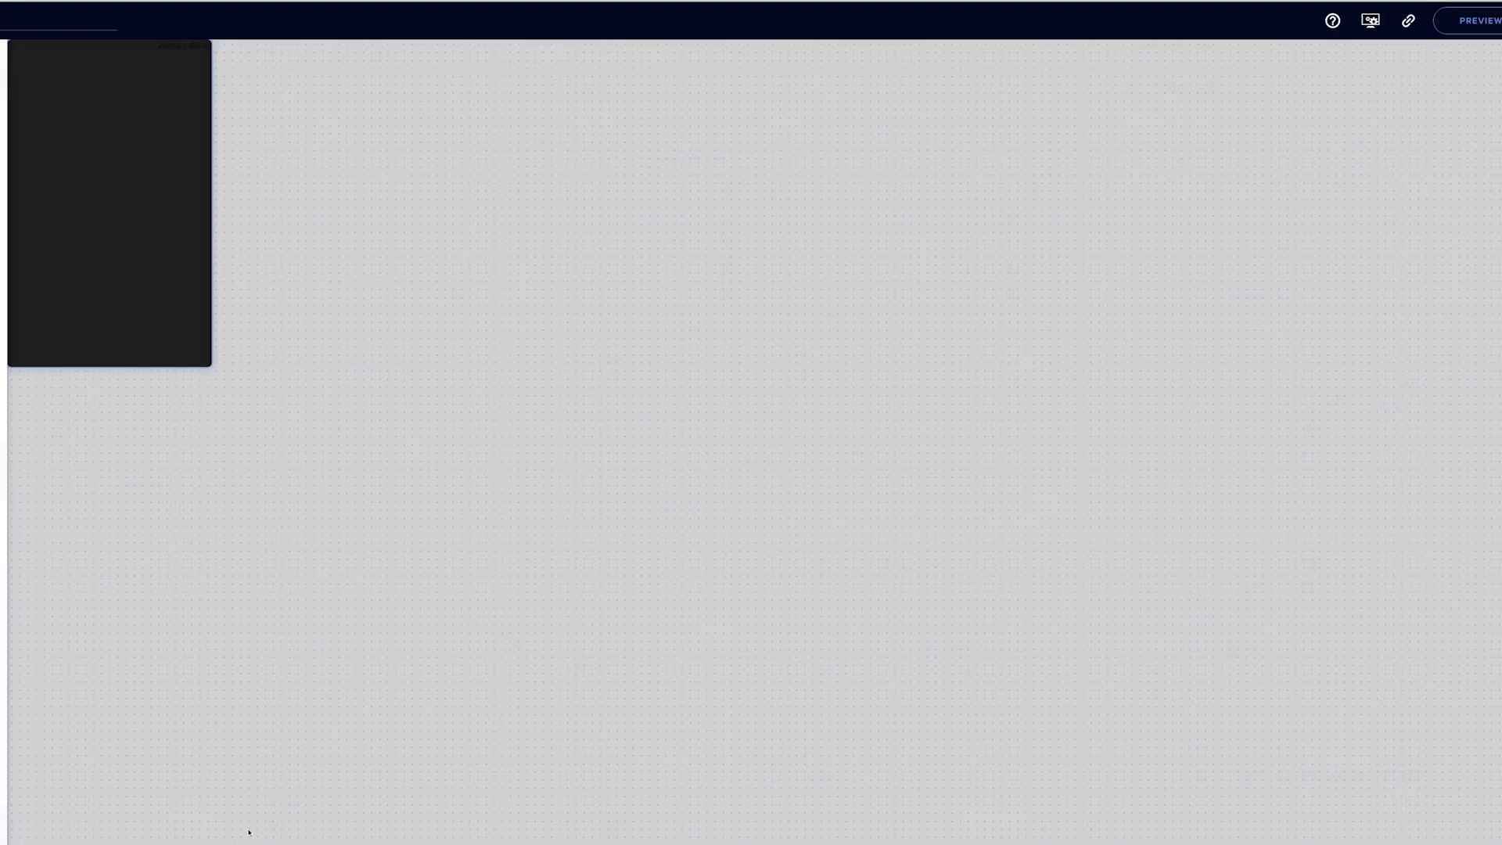
Step: Drag the chat widget toward the canvas's right edge and widen it to about 1210 px
{"action": "left_click_drag", "start_coordinate": [185, 138], "coordinate": [1419, 543]}
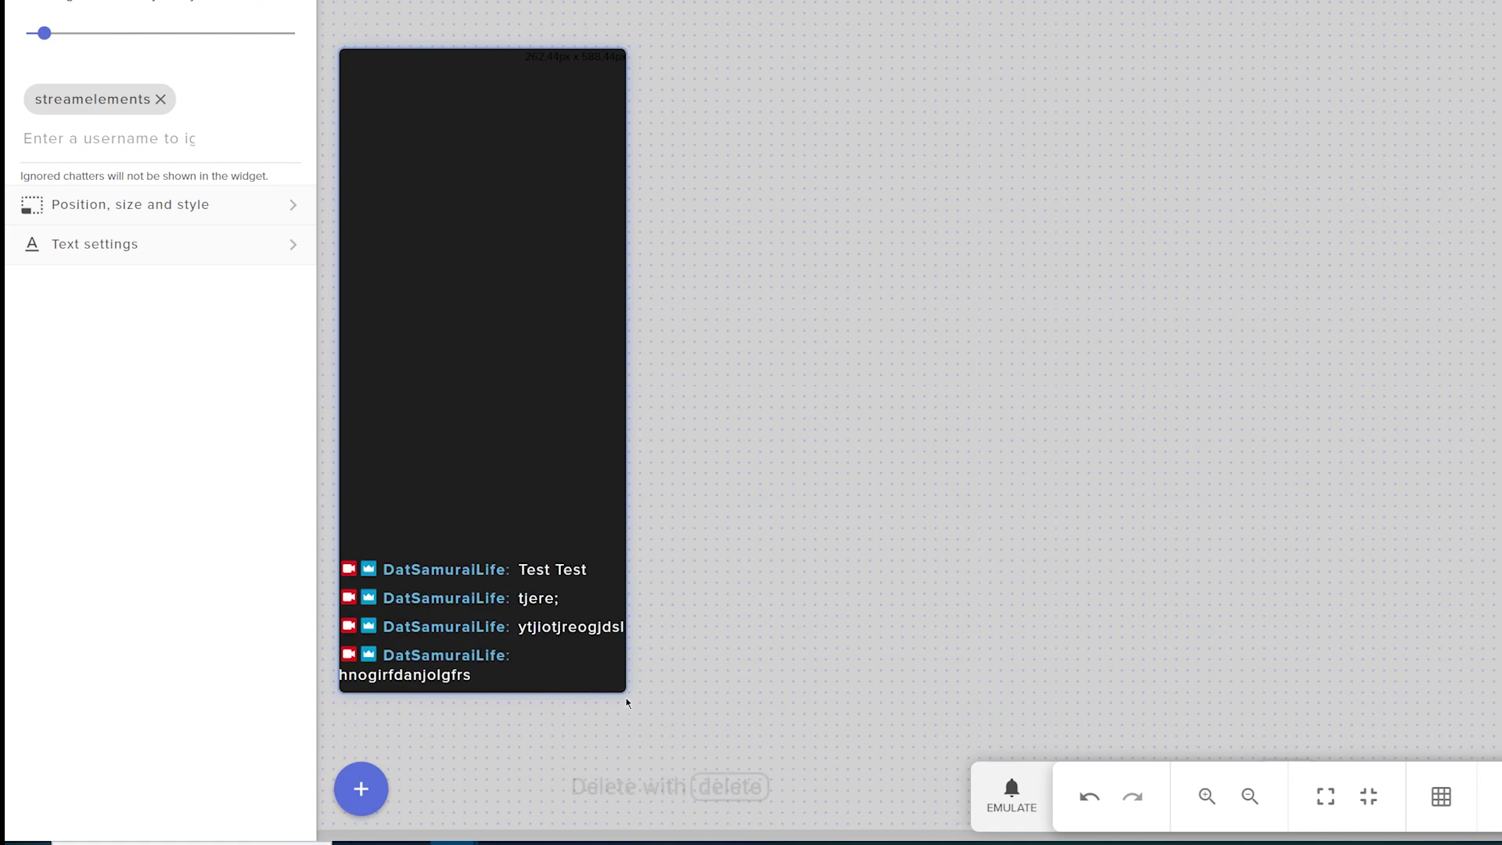
{"action": "left_click_drag", "start_coordinate": [622, 688], "coordinate": [943, 696]}
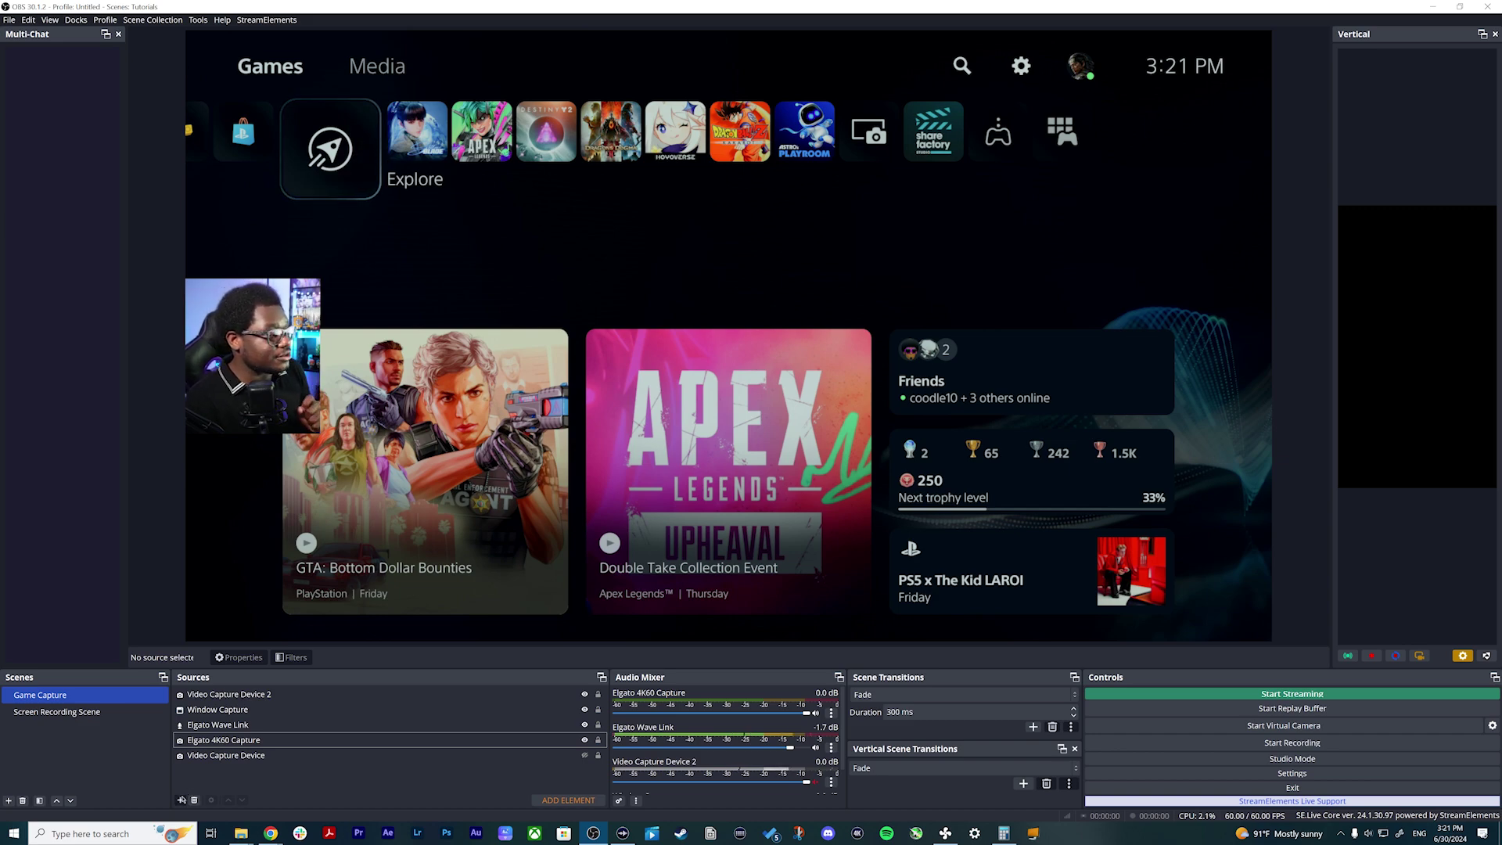
Step: Add a 1920×1080 browser source named 'Twitch Chat', then reopen its properties
{"action": "left_click", "coordinate": [181, 800]}
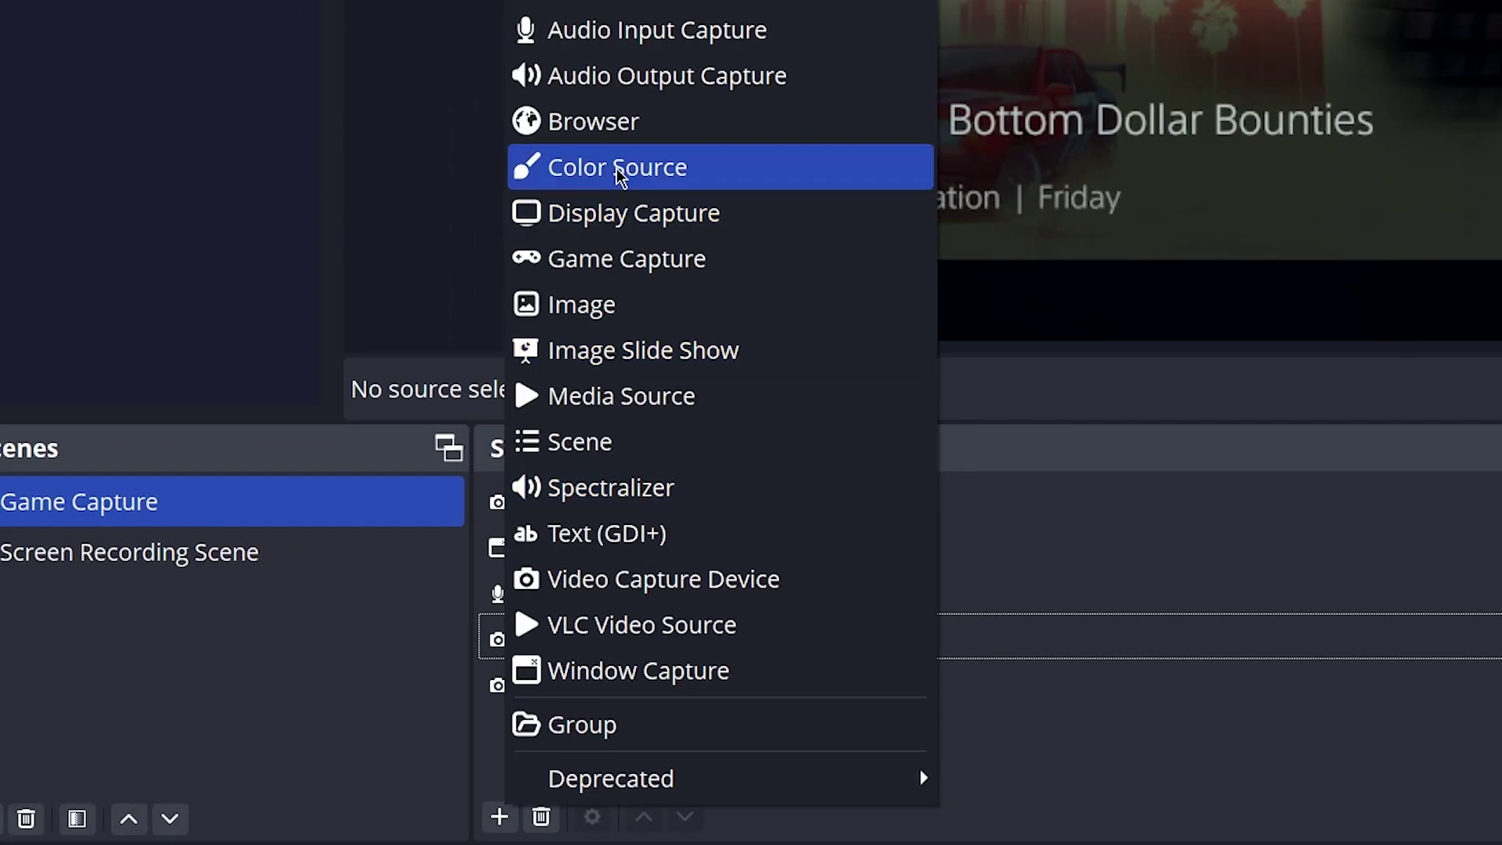
{"action": "left_click", "coordinate": [642, 125]}
{"action": "type", "text": "Twitch Cha"}
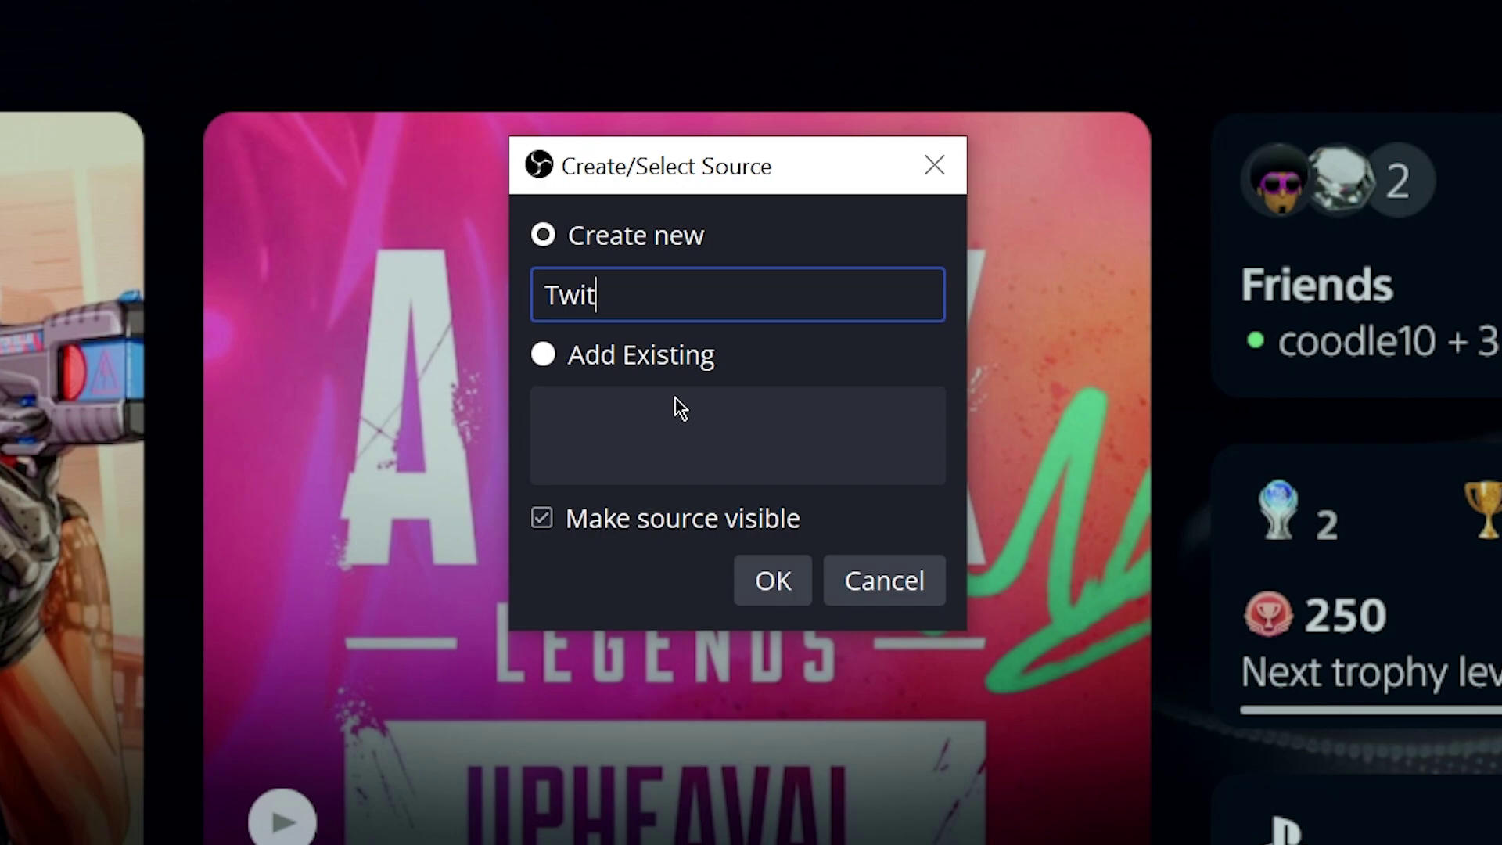
{"action": "type", "text": "t"}
{"action": "key", "text": "Return"}
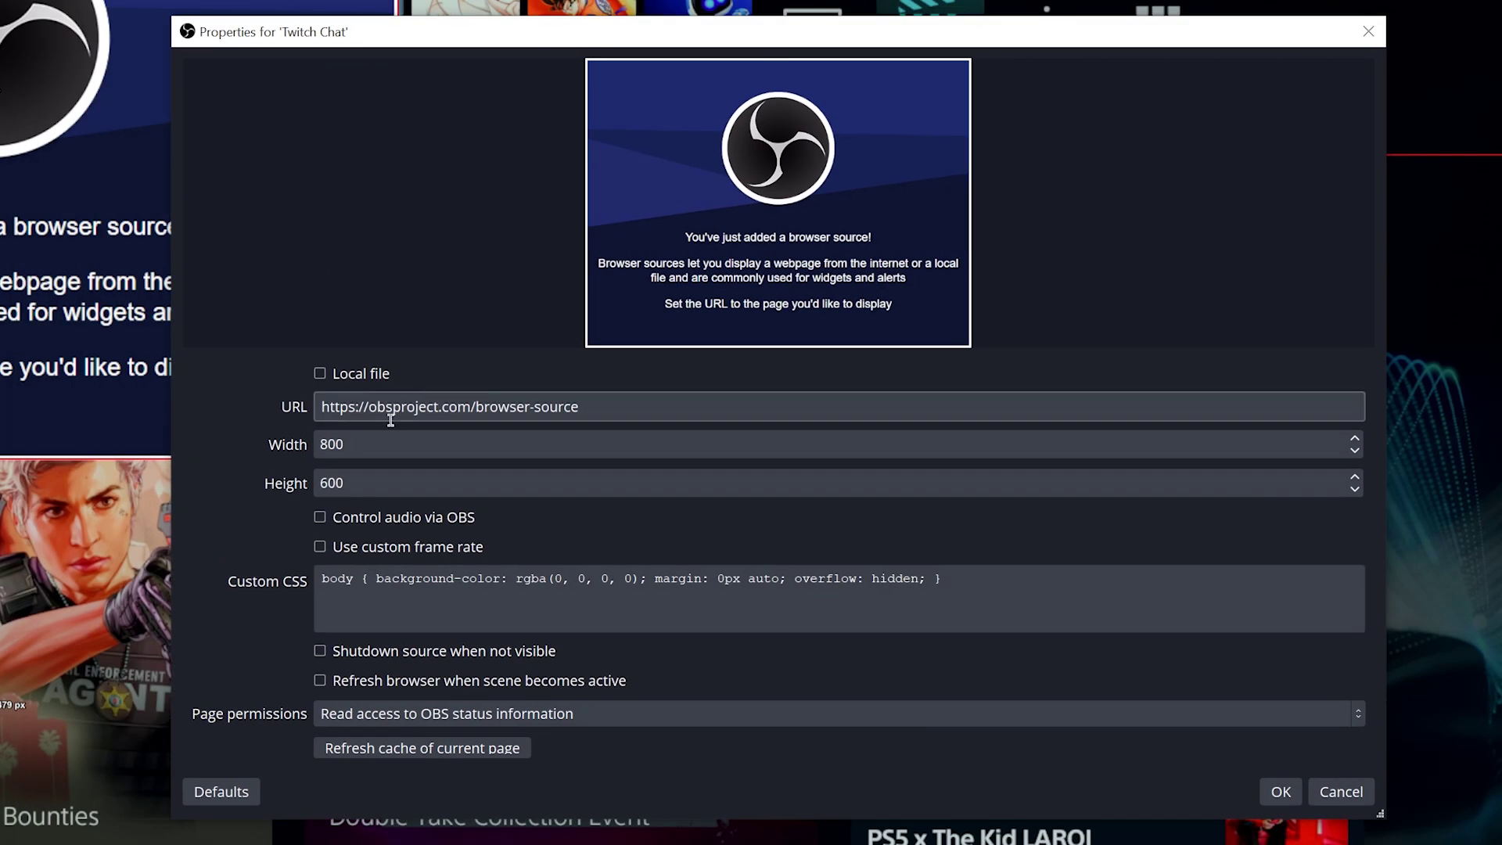
{"action": "double_click", "coordinate": [199, 557]}
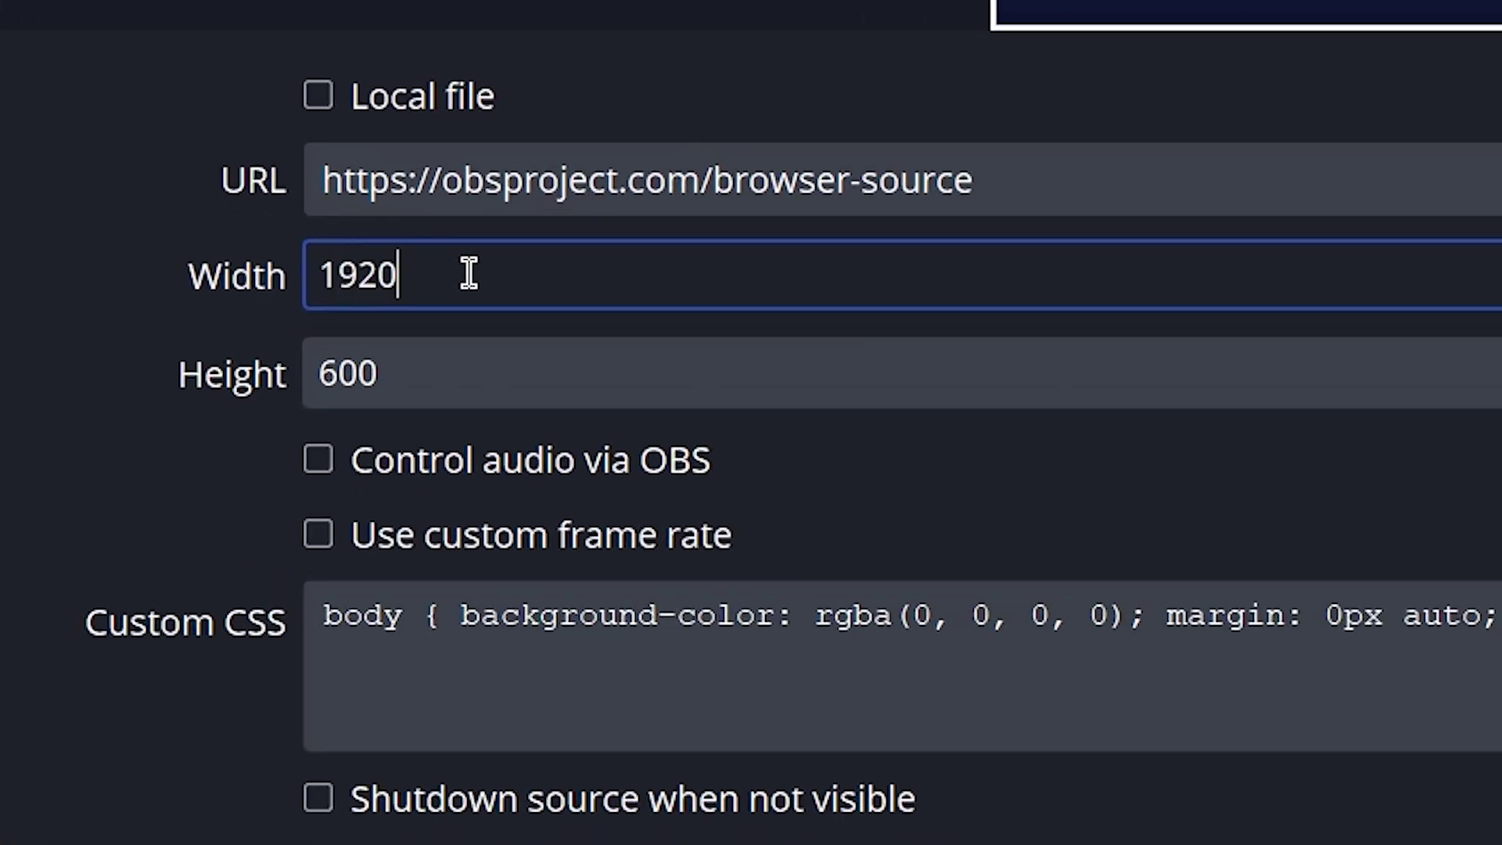
{"action": "double_click", "coordinate": [413, 377]}
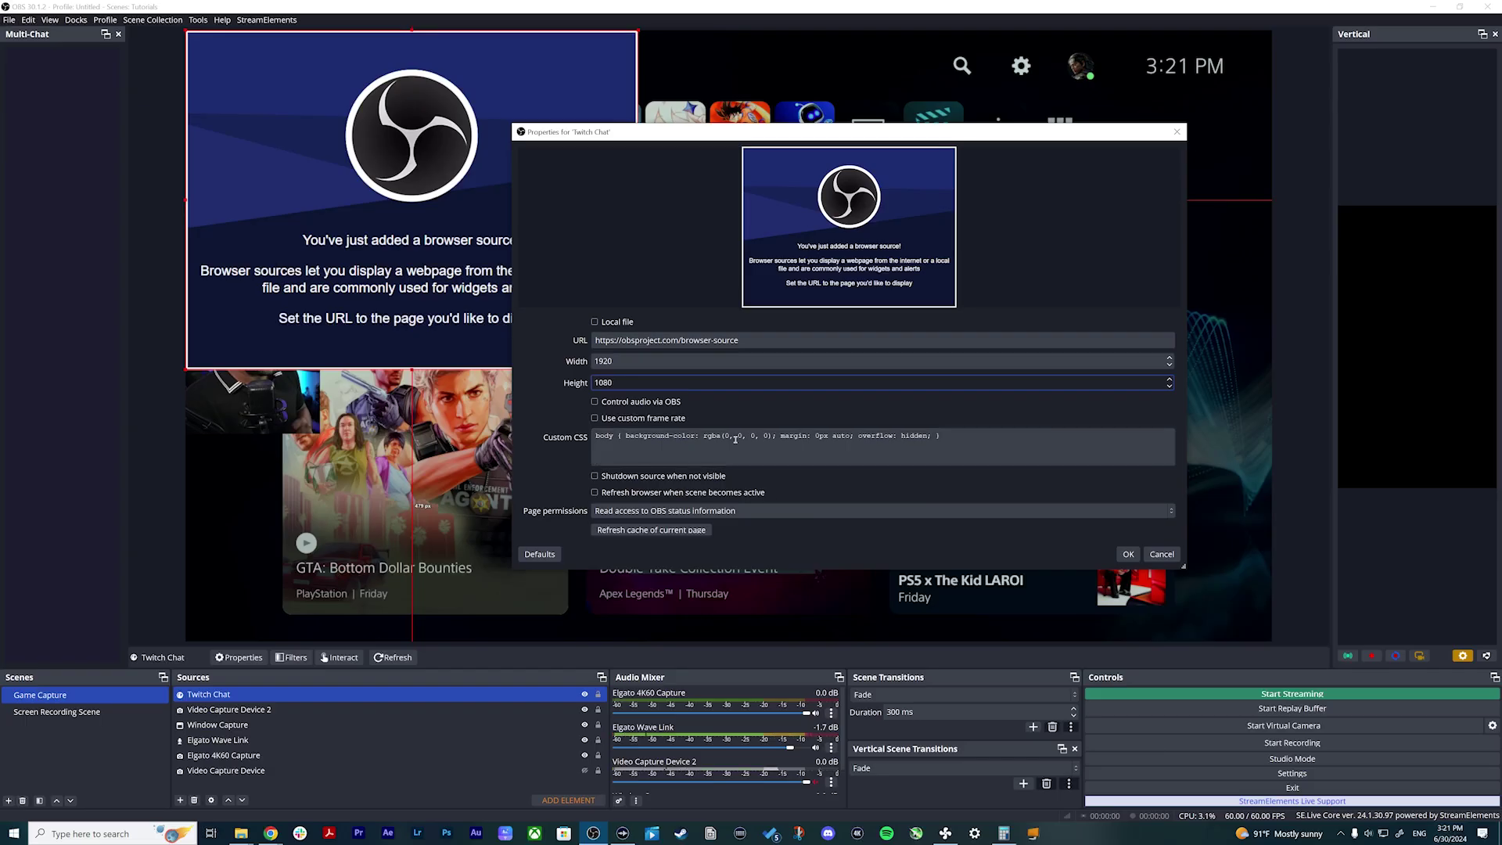
{"action": "left_click", "coordinate": [1129, 554]}
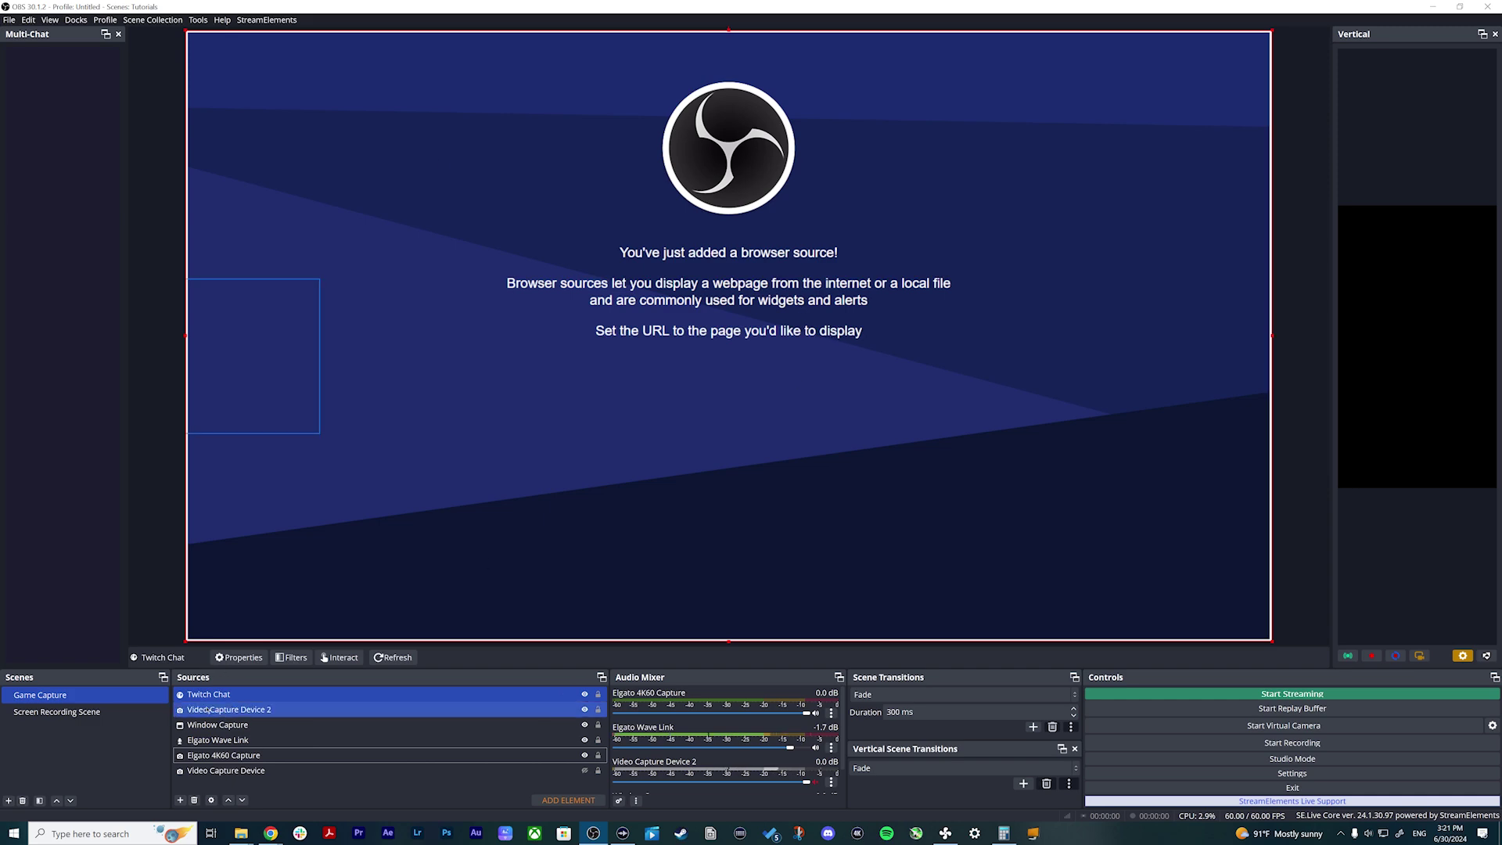
{"action": "double_click", "coordinate": [477, 468]}
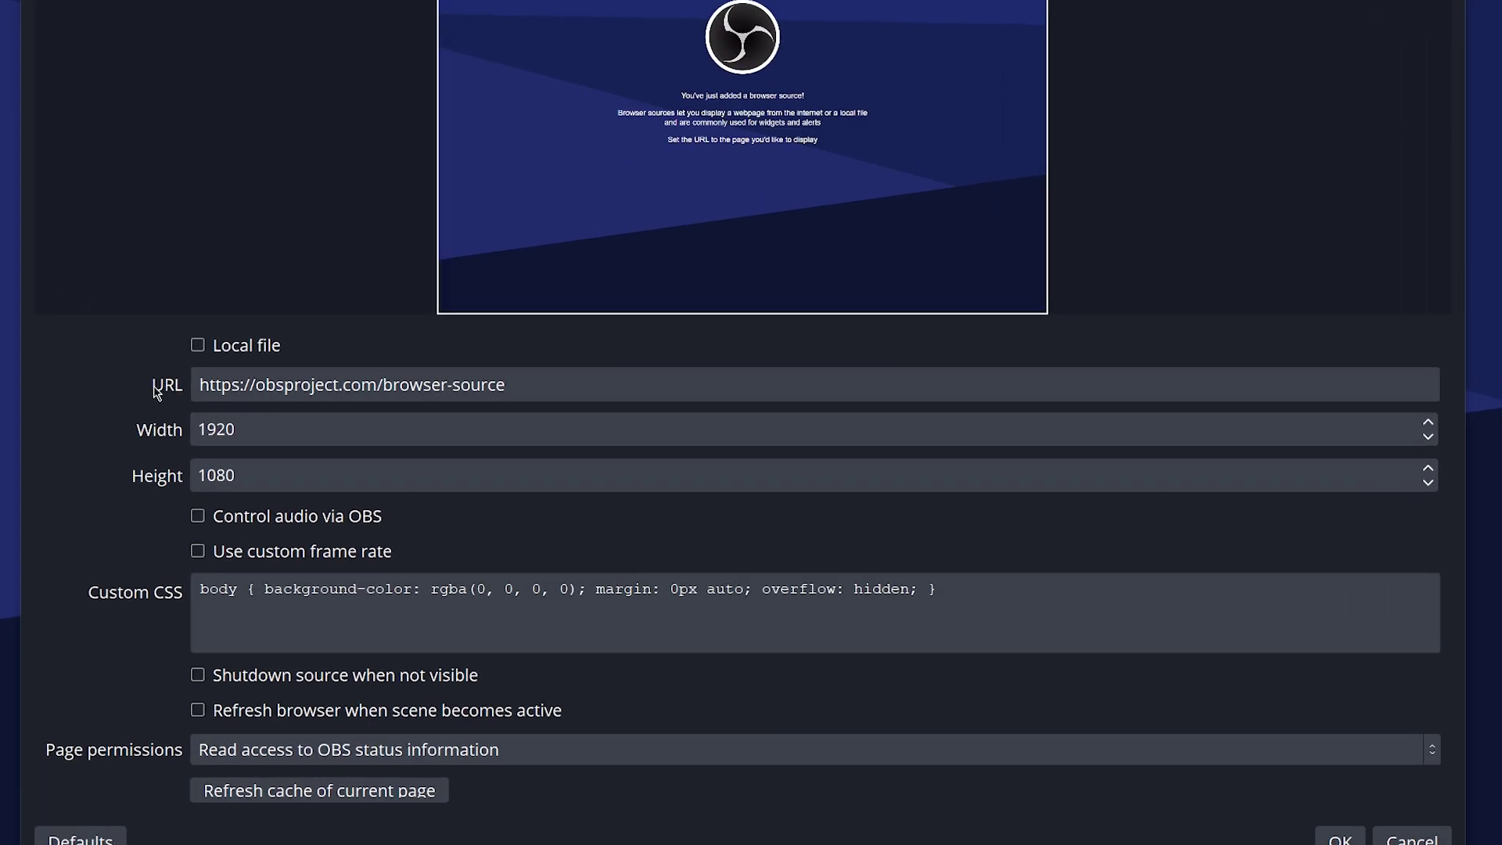
Step: Paste the copied StreamElements overlay link into the Twitch Chat source's URL field and apply it
{"action": "left_click", "coordinate": [529, 406]}
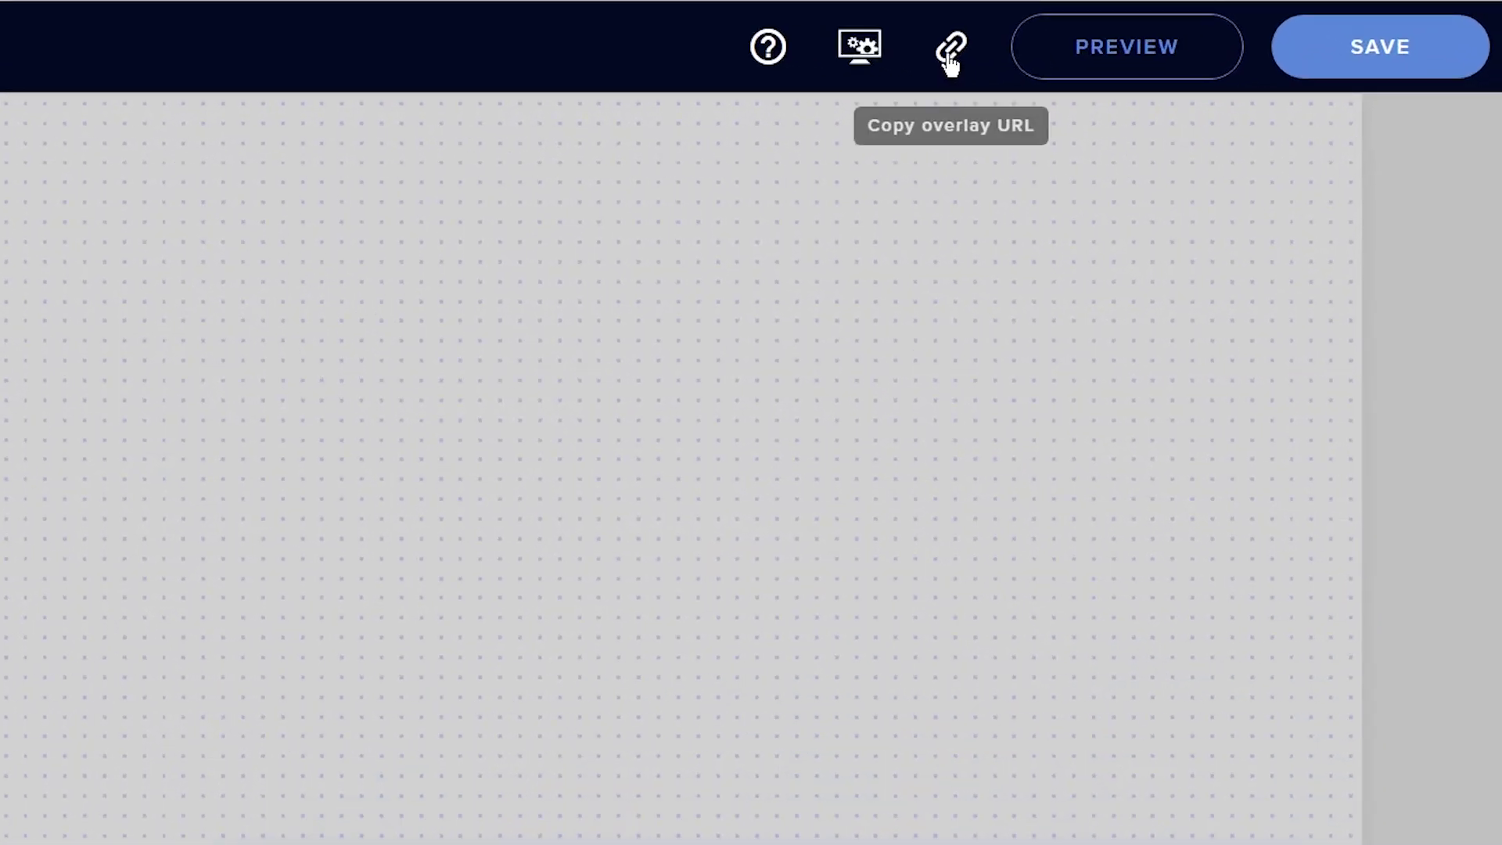
{"action": "left_click", "coordinate": [950, 52]}
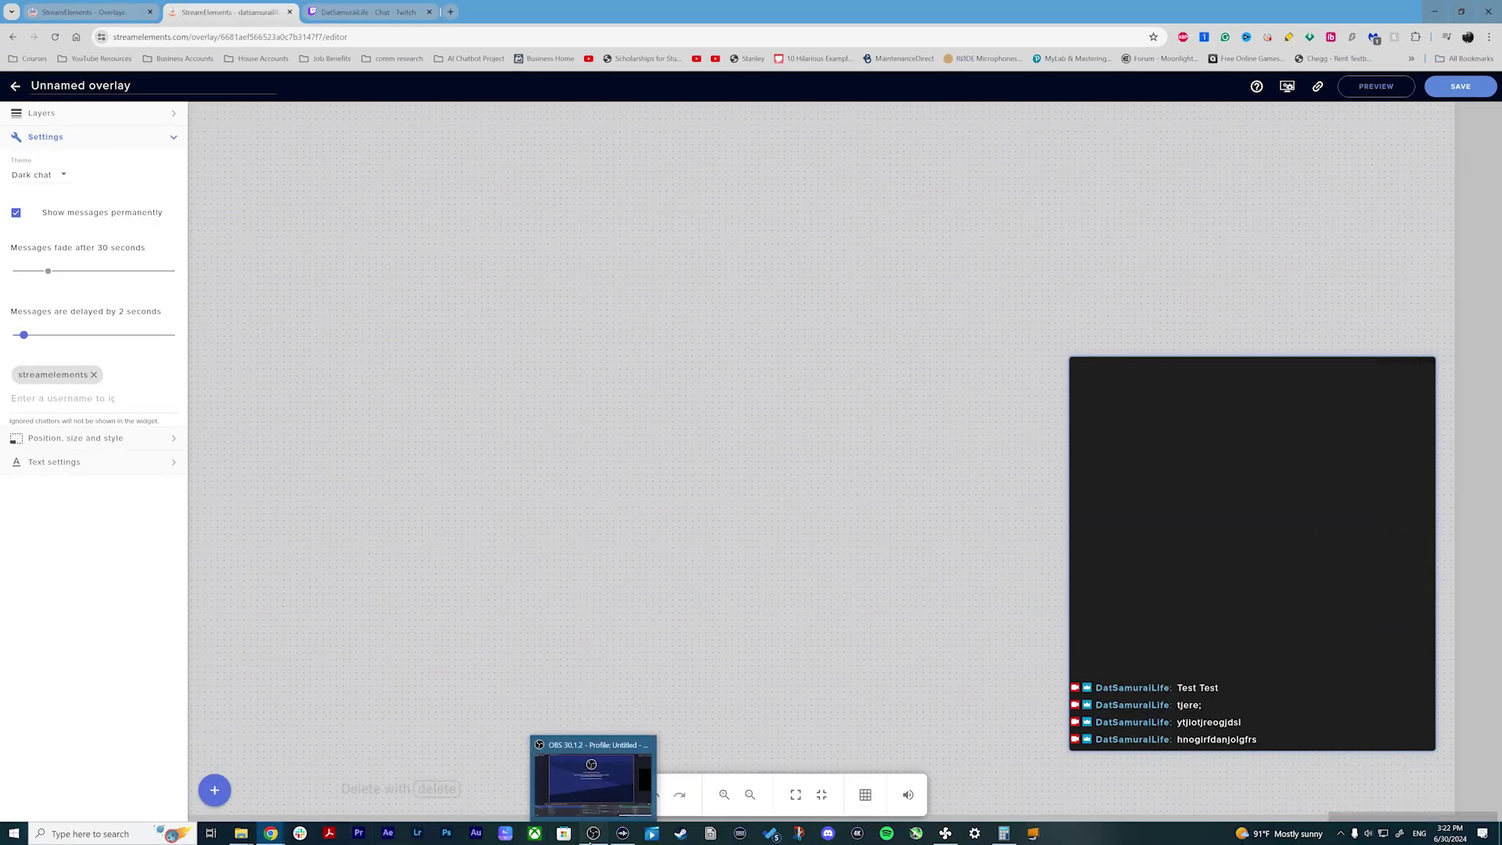
{"action": "left_click", "coordinate": [593, 833]}
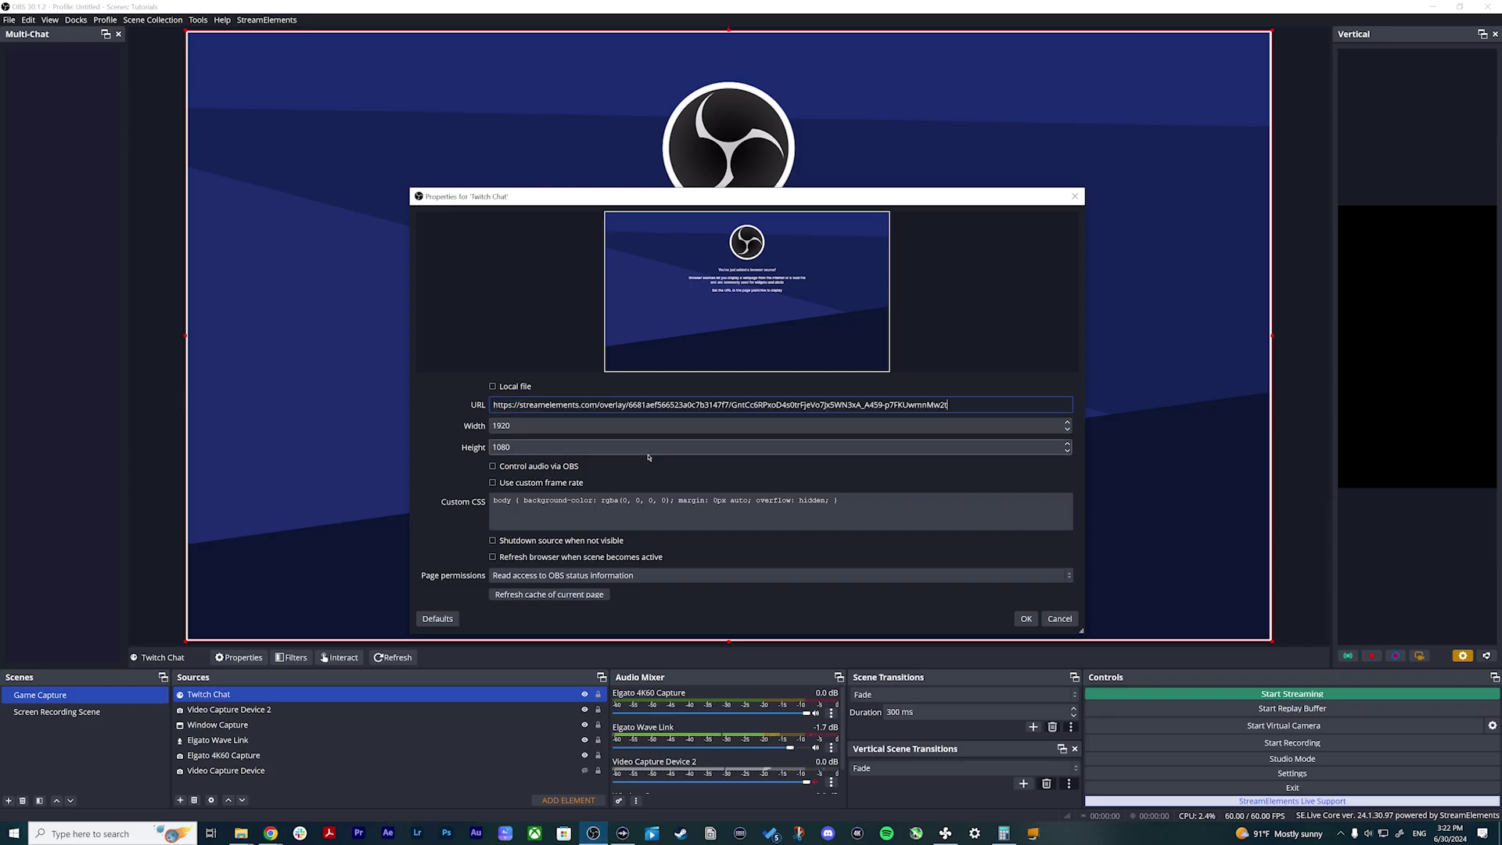
{"action": "left_click", "coordinate": [1026, 619]}
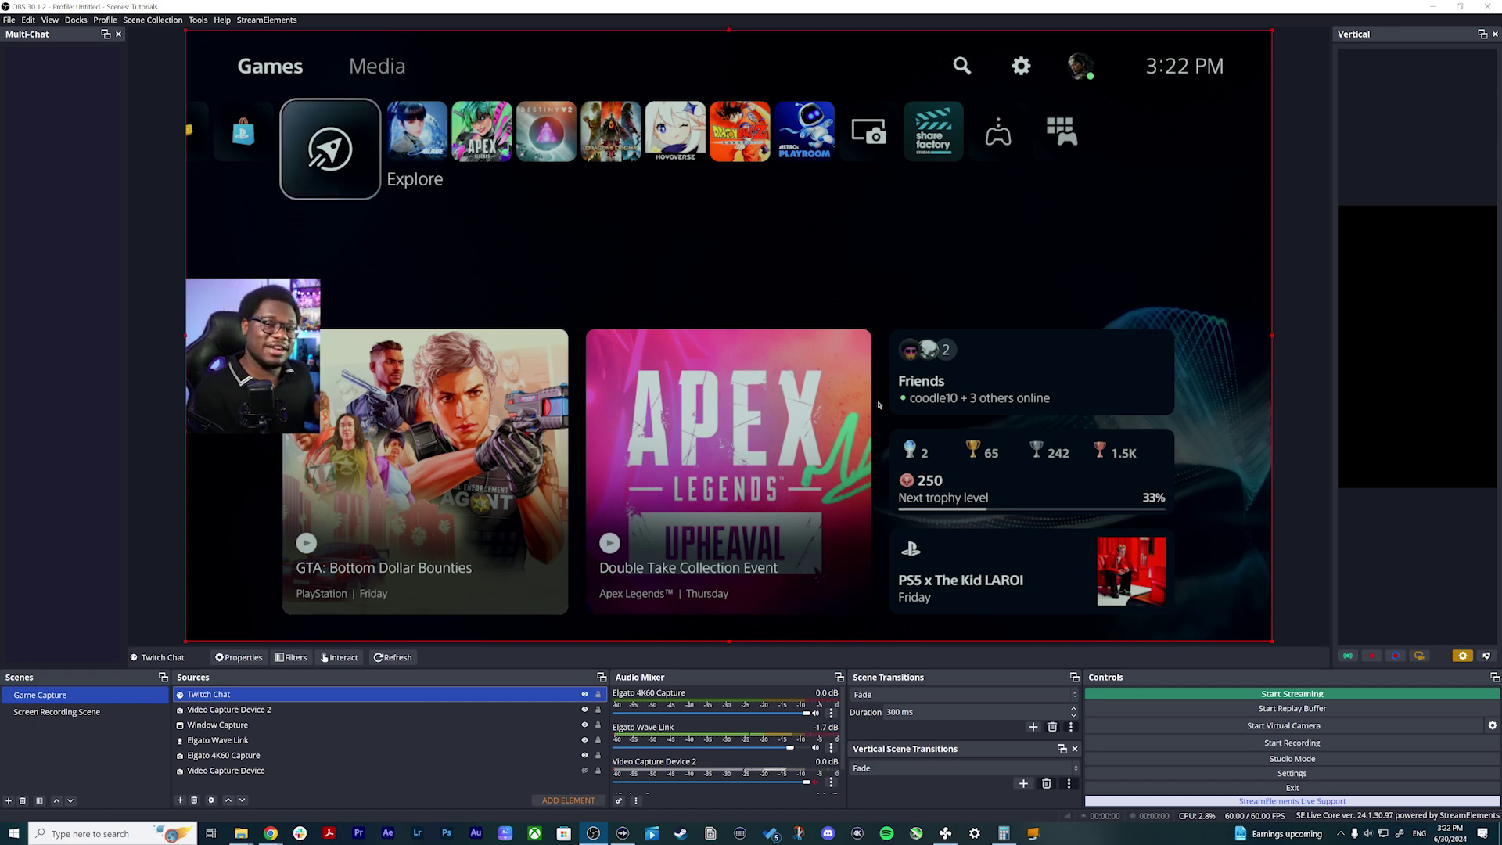
Step: Back in the StreamElements editor, nudge the chat widget up-right and save the overlay
{"action": "left_click", "coordinate": [426, 755], "text": "ctrl"}
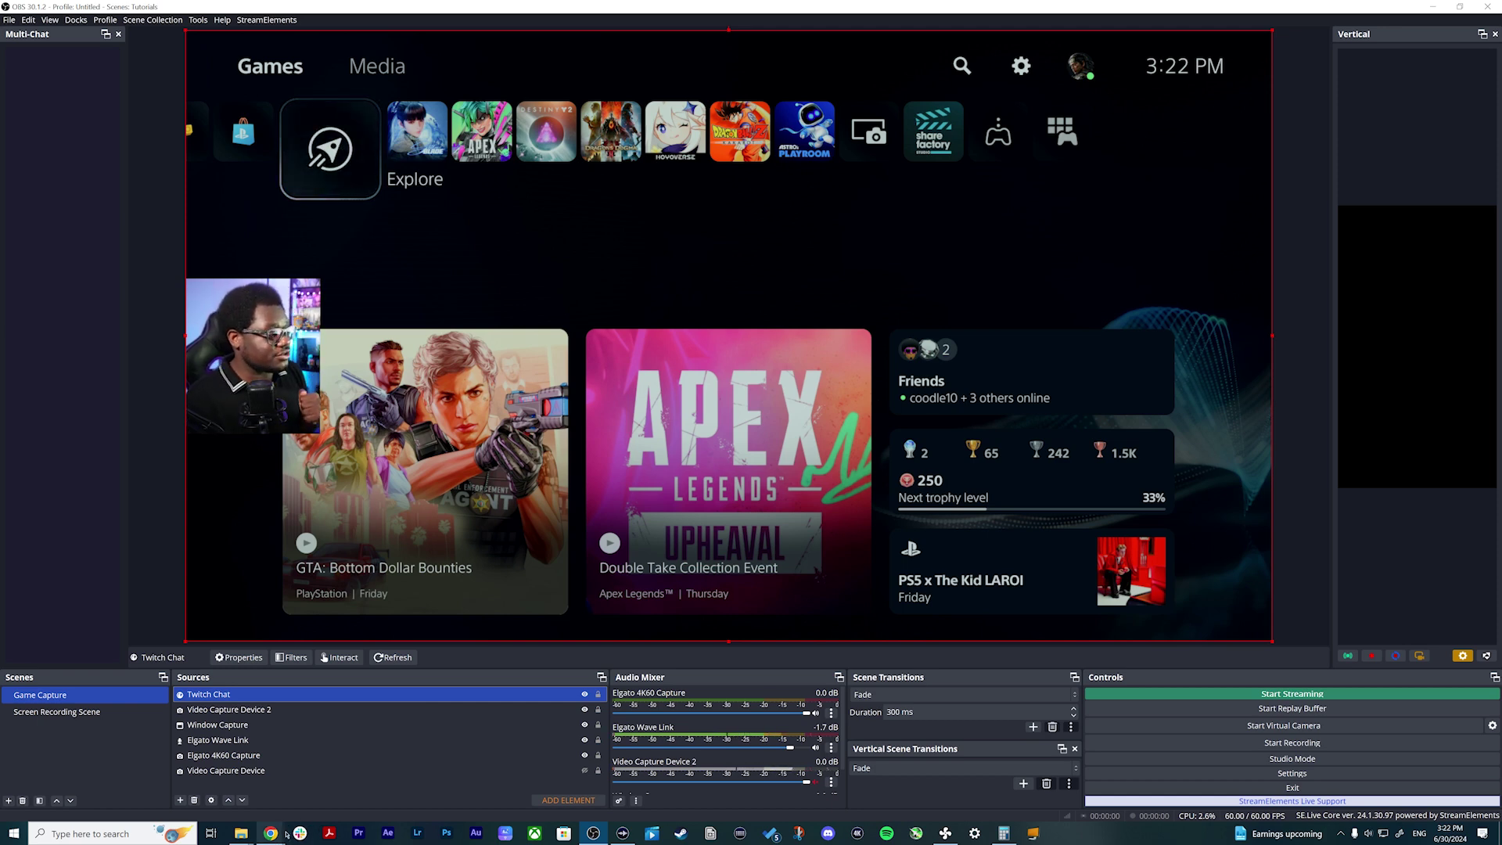
{"action": "mouse_move", "coordinate": [270, 834]}
{"action": "left_click", "coordinate": [412, 789]}
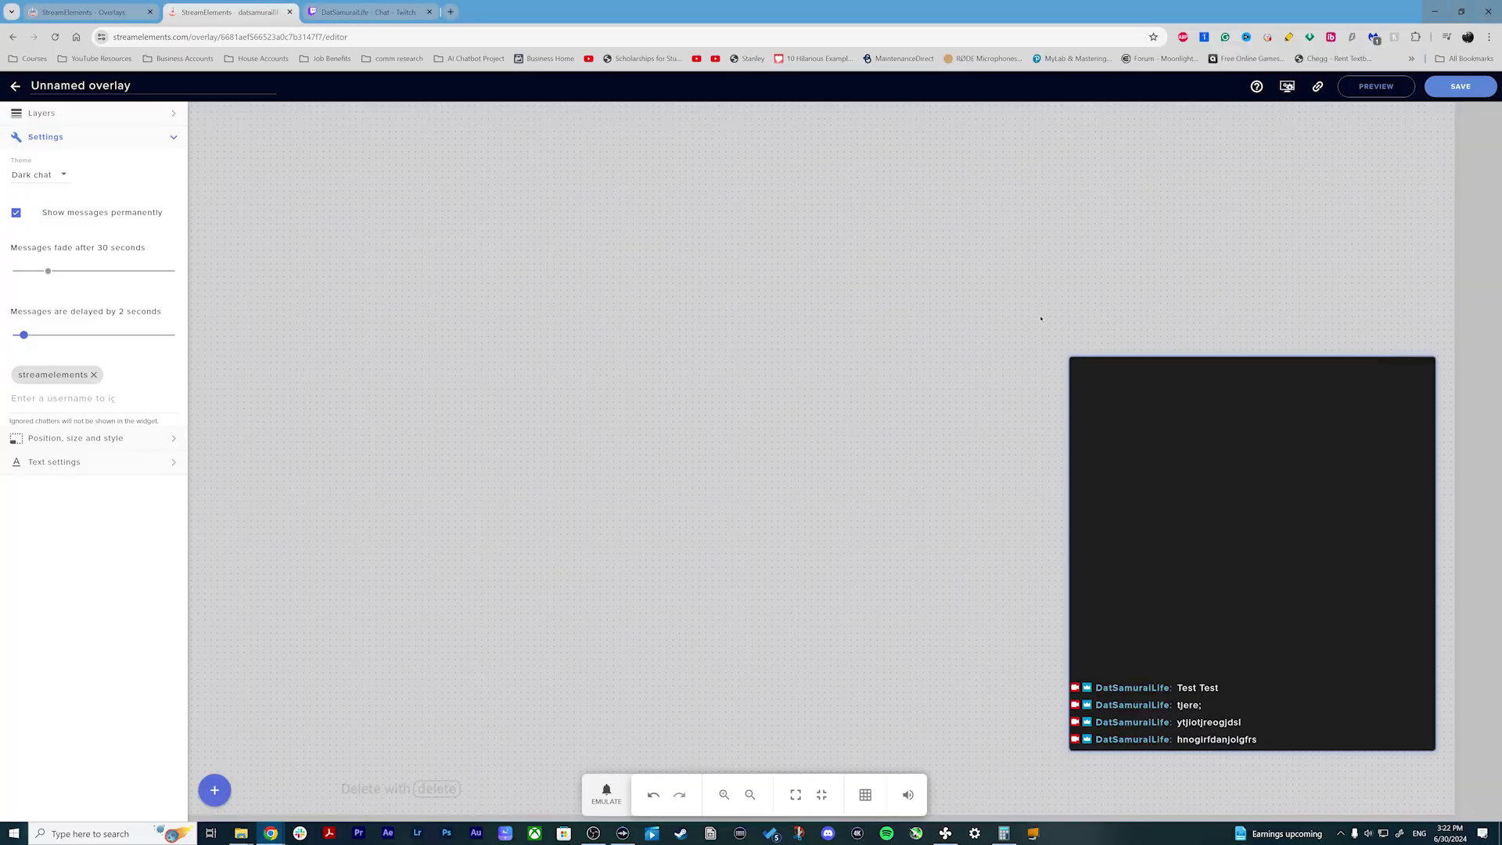
{"action": "mouse_move", "coordinate": [1140, 394]}
{"action": "left_mouse_down"}
{"action": "mouse_move", "coordinate": [1154, 406]}
{"action": "mouse_move", "coordinate": [1160, 376]}
{"action": "left_mouse_up"}
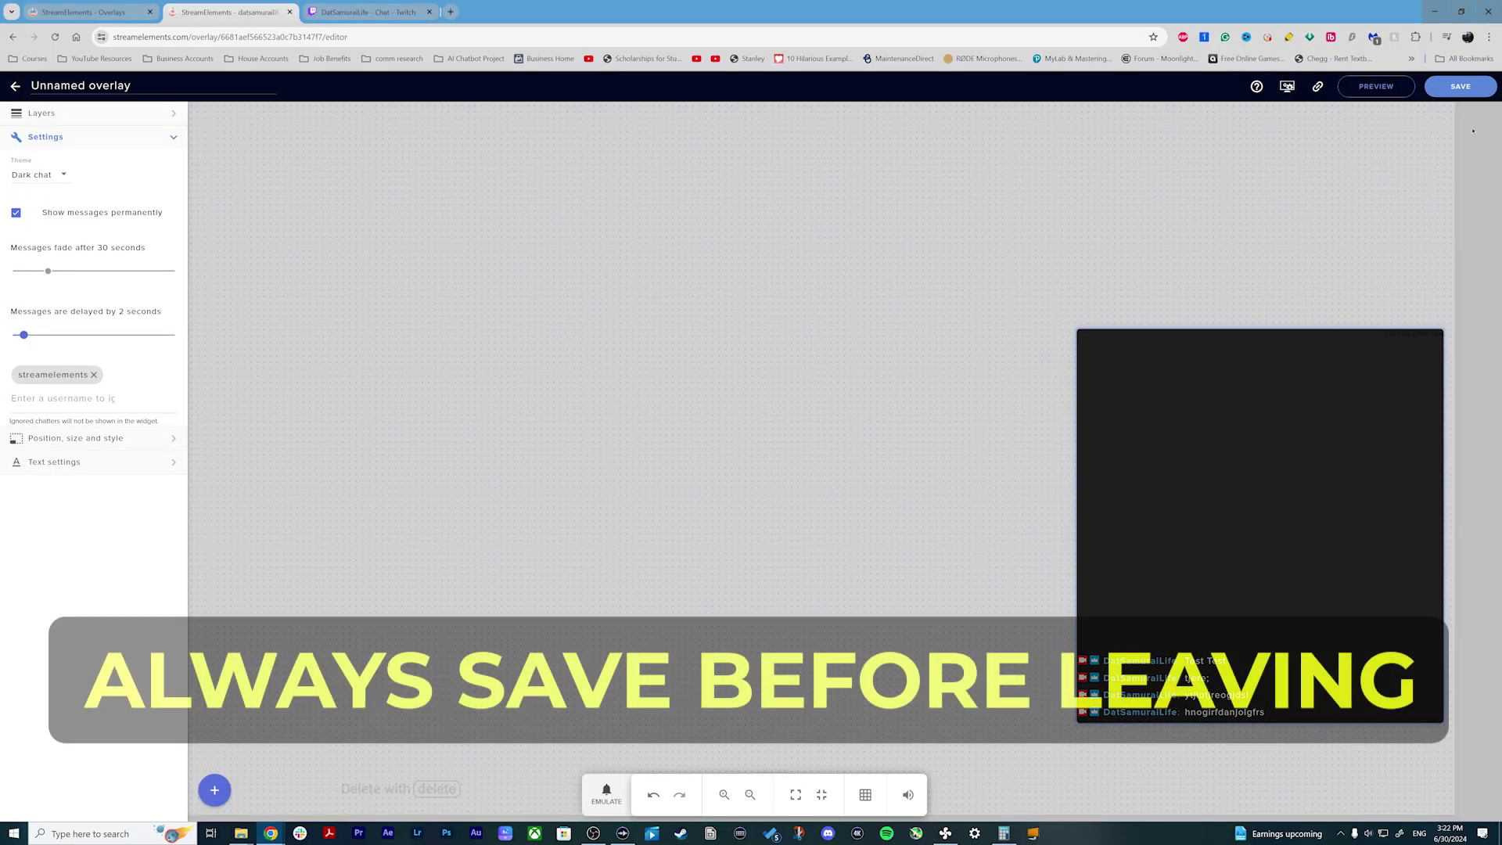
{"action": "left_click", "coordinate": [1464, 87]}
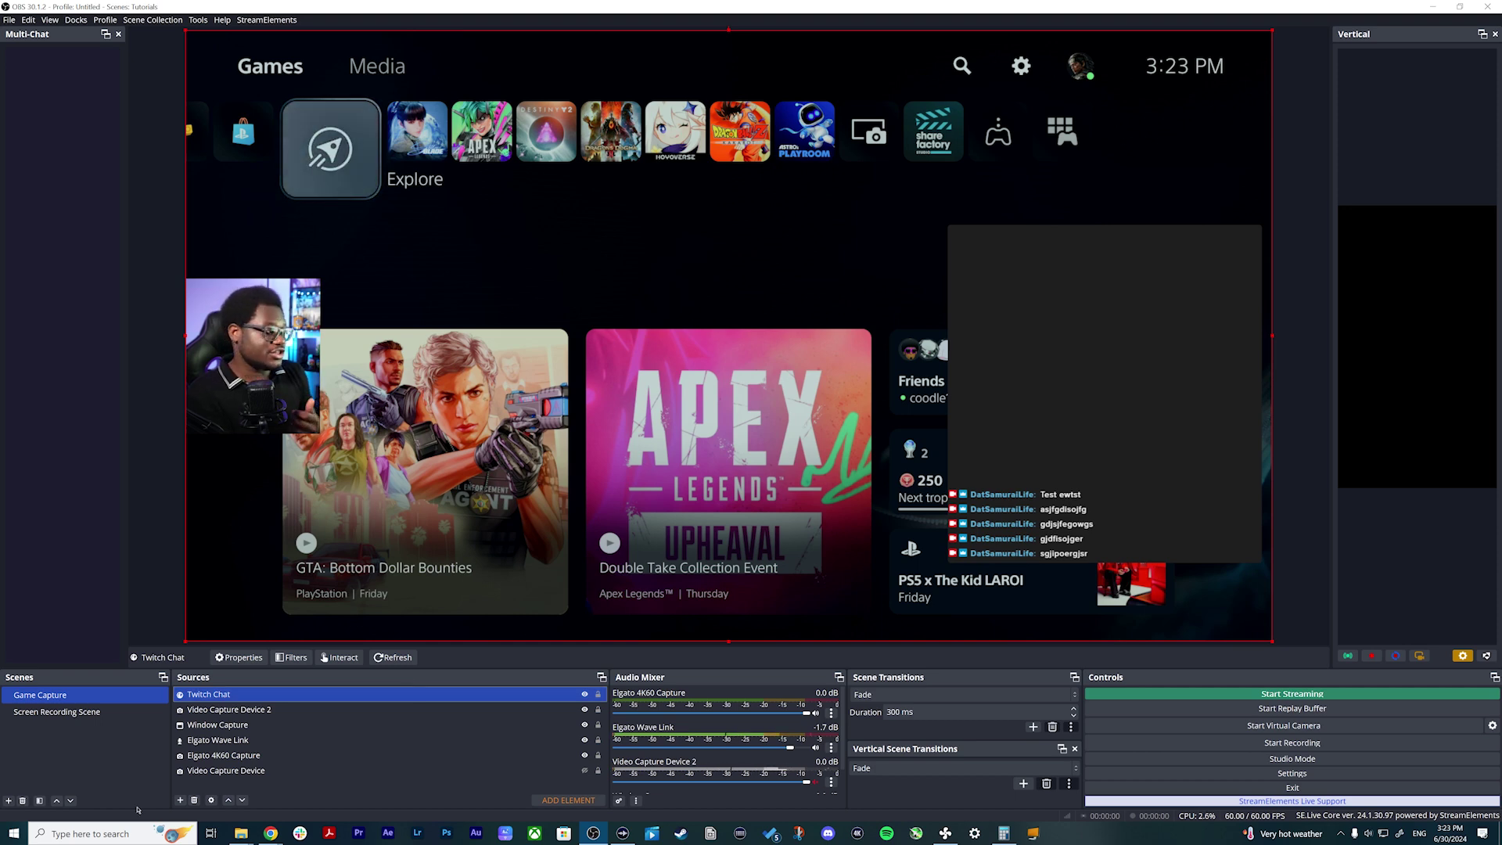
Step: Drag the Twitch Chat source left and up in the OBS preview, then undo the move
{"action": "left_click_drag", "start_coordinate": [885, 531], "coordinate": [1022, 487]}
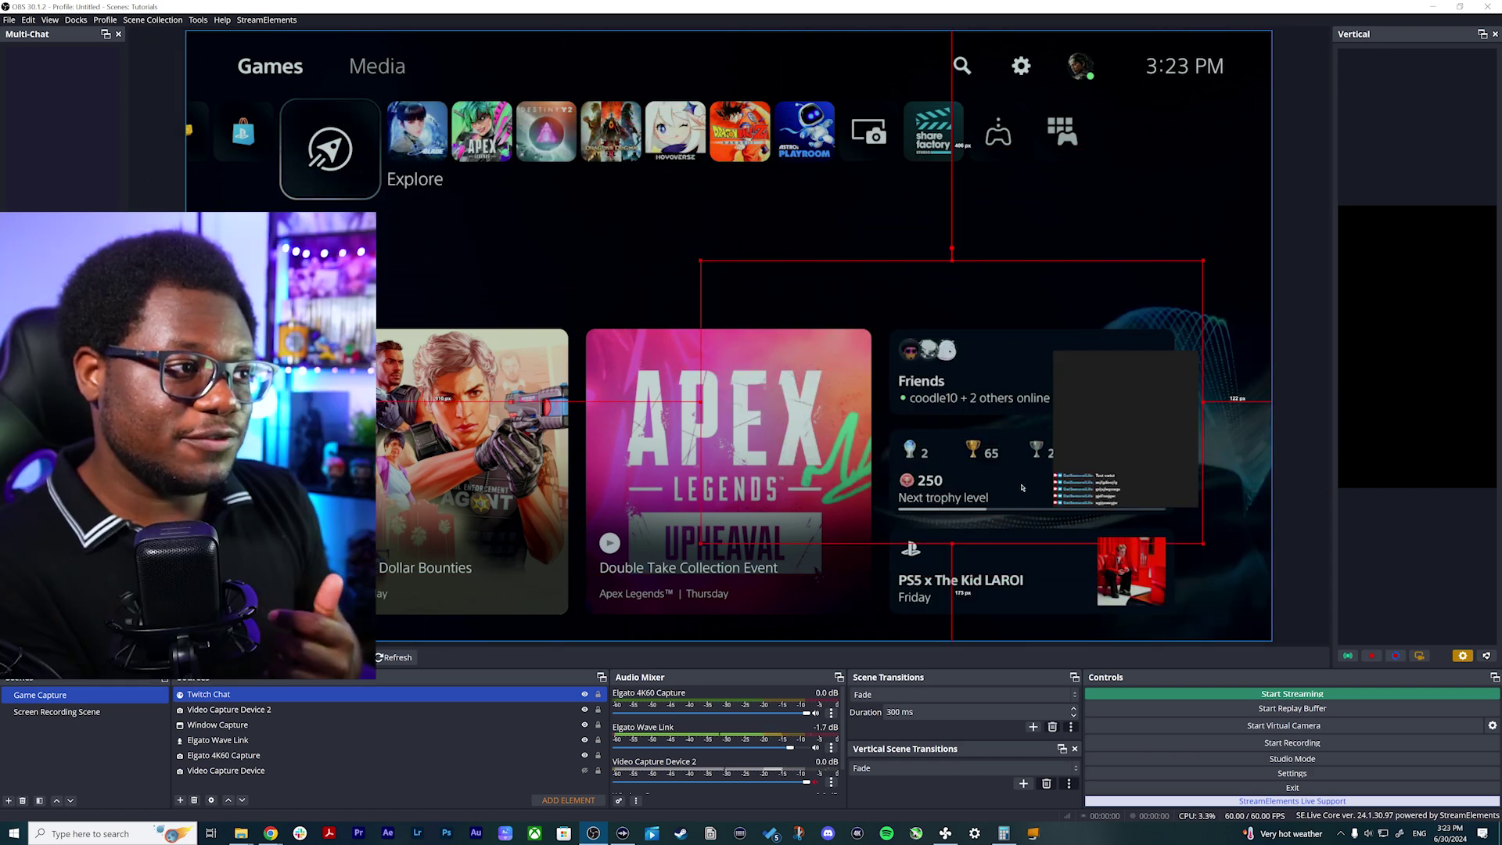
{"action": "key", "text": "ctrl+z"}
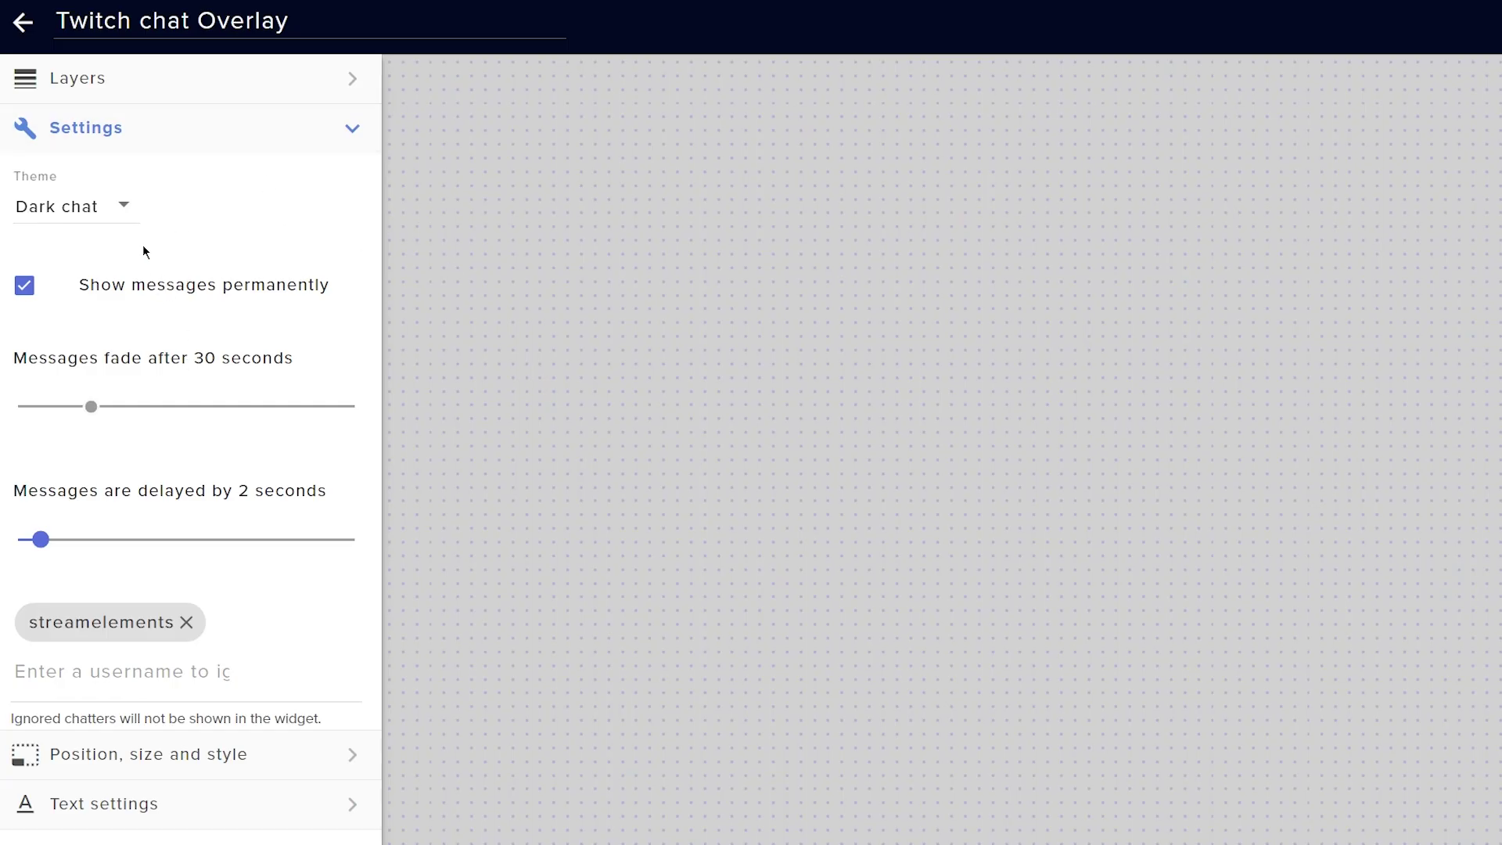
Step: Switch the chat theme to Custom and shift the widget slightly left and up
{"action": "left_click", "coordinate": [127, 221]}
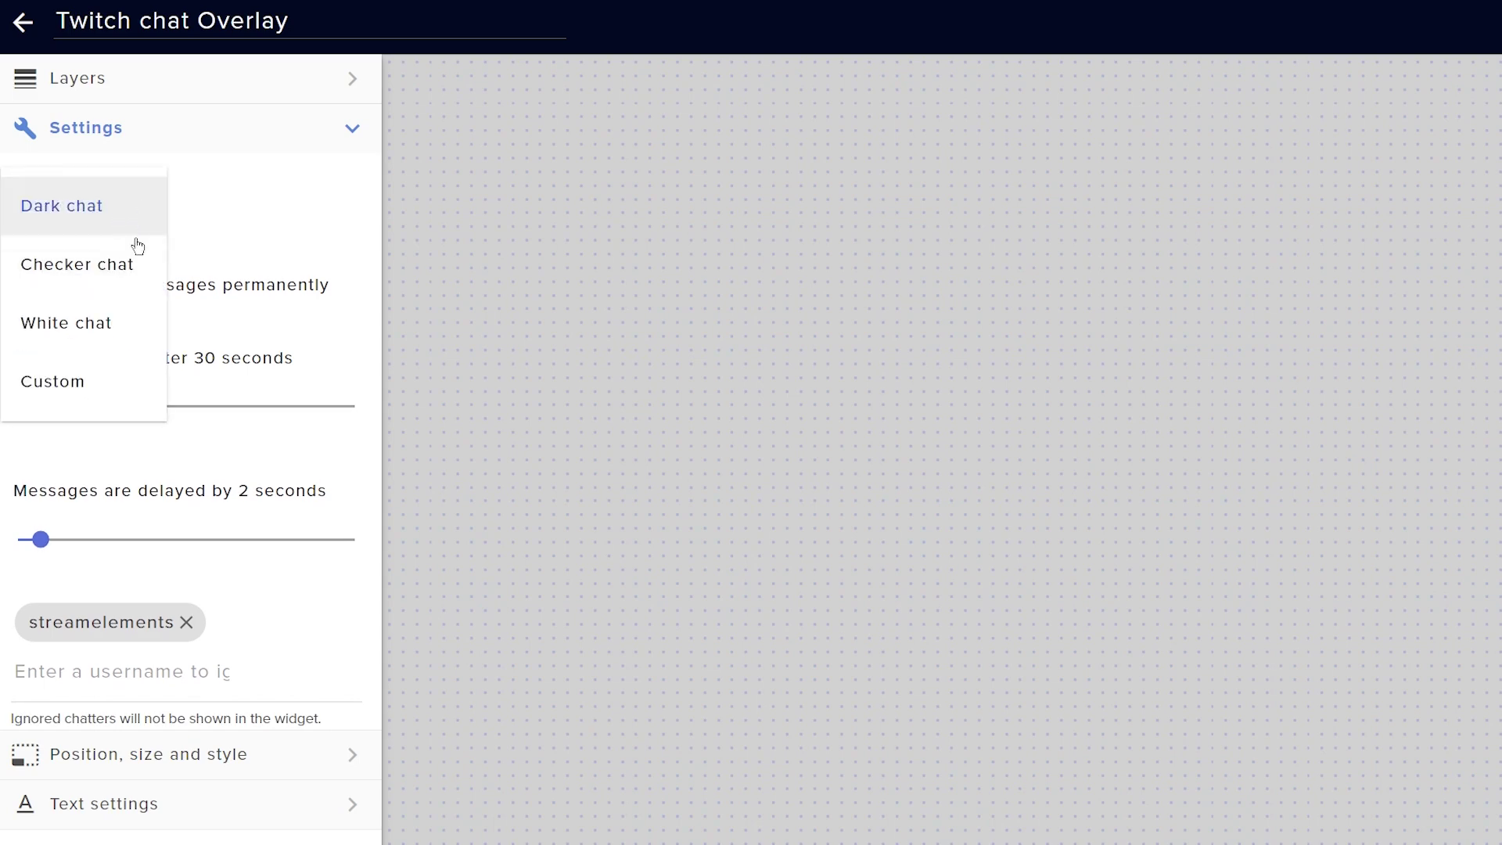
{"action": "left_click", "coordinate": [97, 390]}
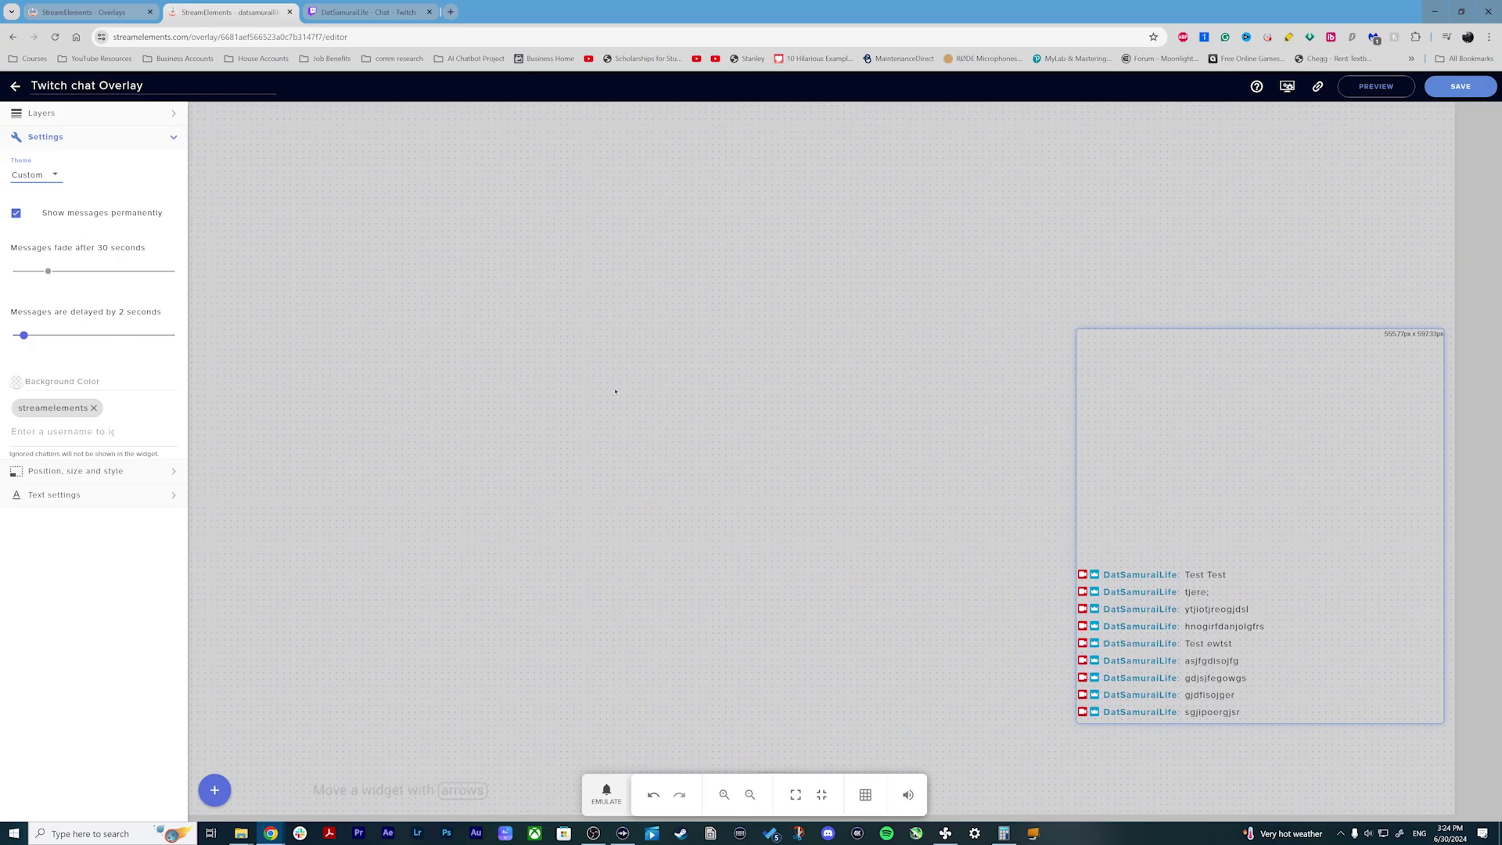
{"action": "left_click_drag", "start_coordinate": [1236, 518], "coordinate": [1200, 506]}
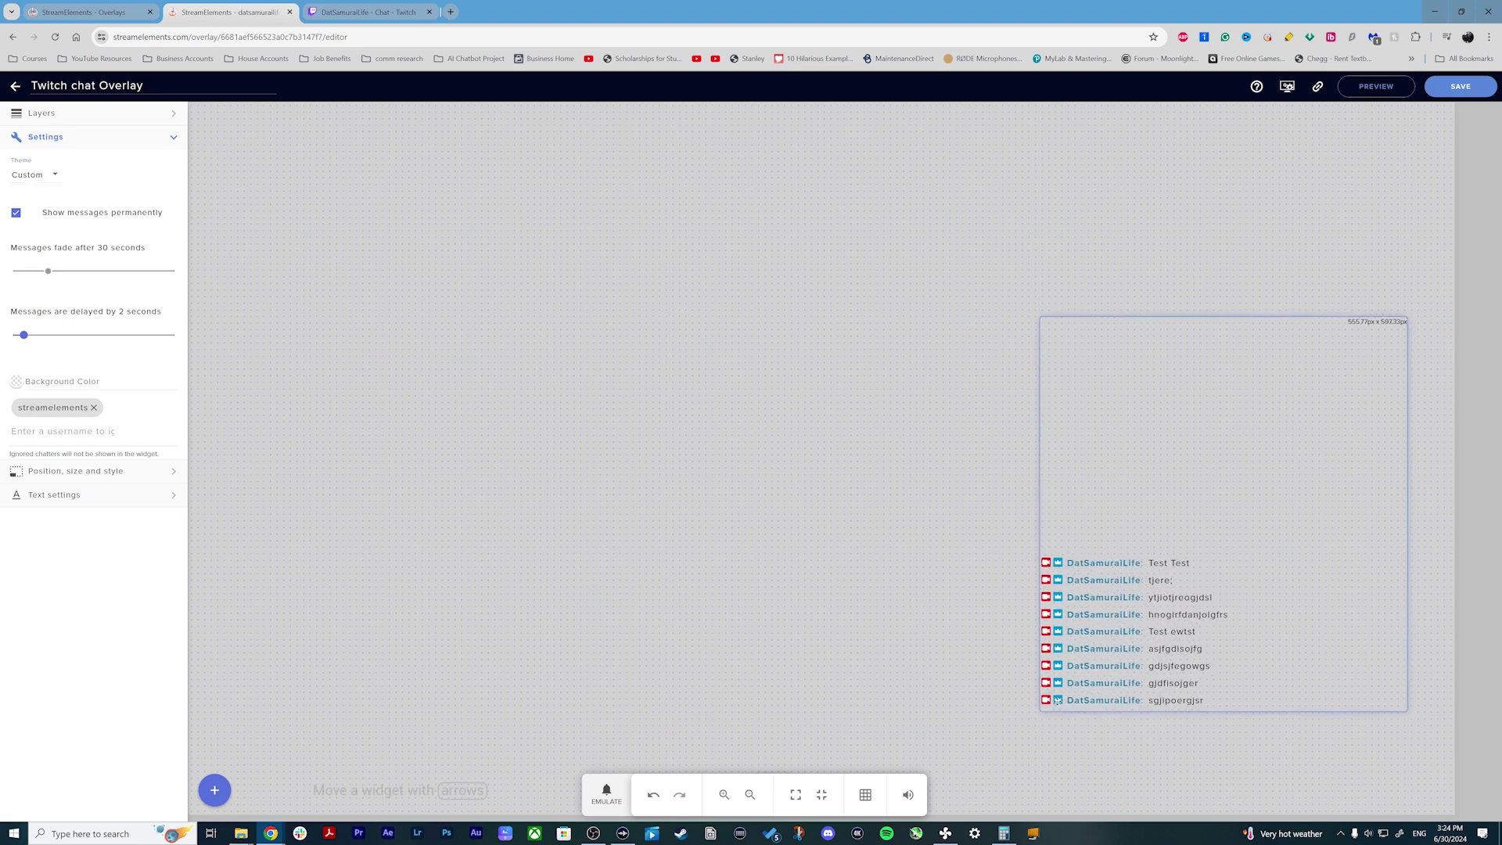
Step: Make the chat background transparent red rgba(254, 0, 0, 0), save, and nudge the widget up
{"action": "left_click", "coordinate": [16, 382]}
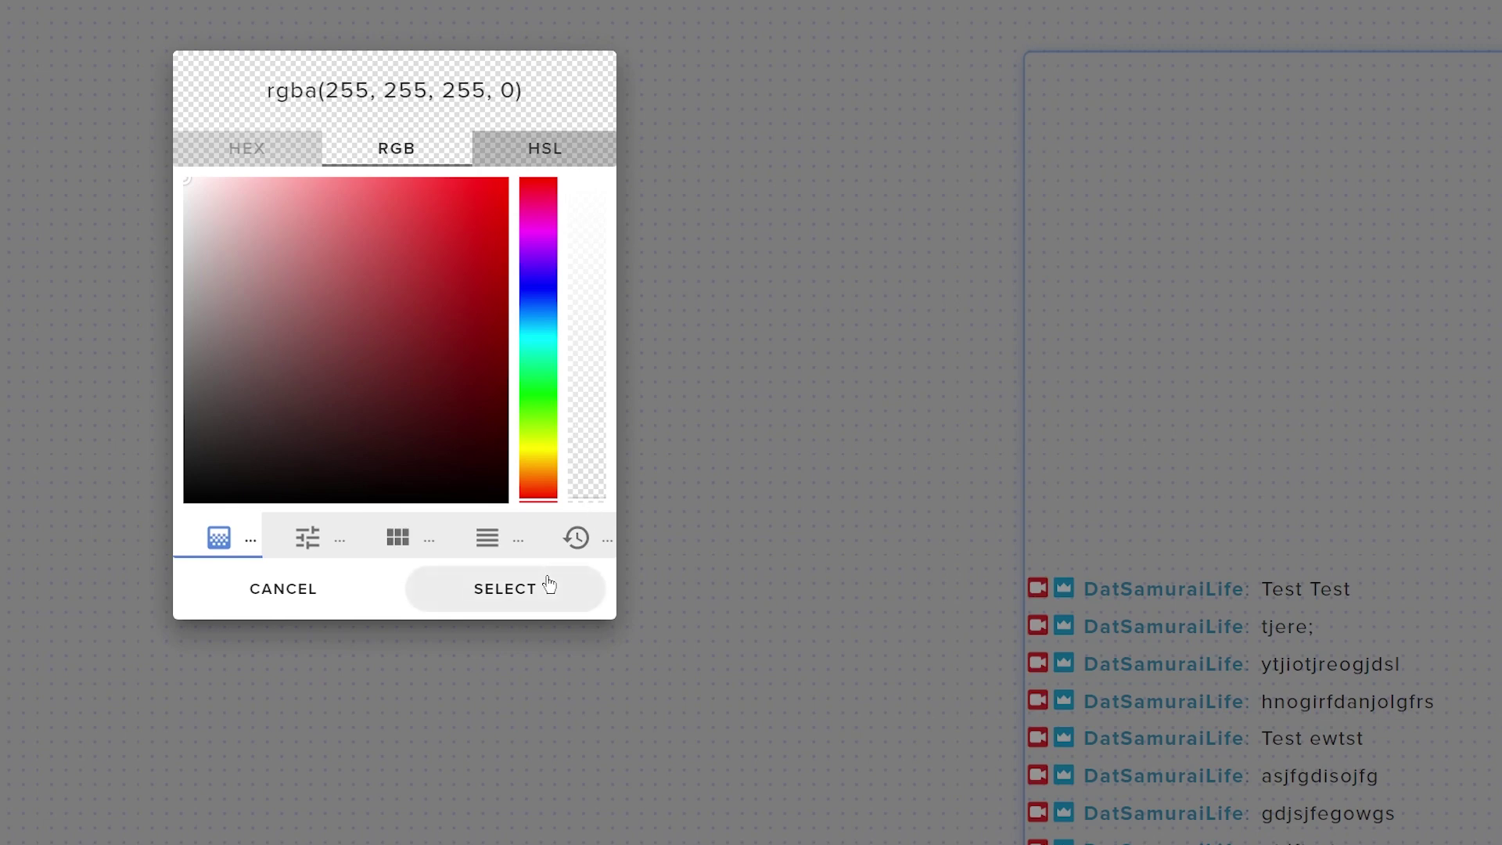
{"action": "left_click_drag", "start_coordinate": [460, 291], "coordinate": [538, 59]}
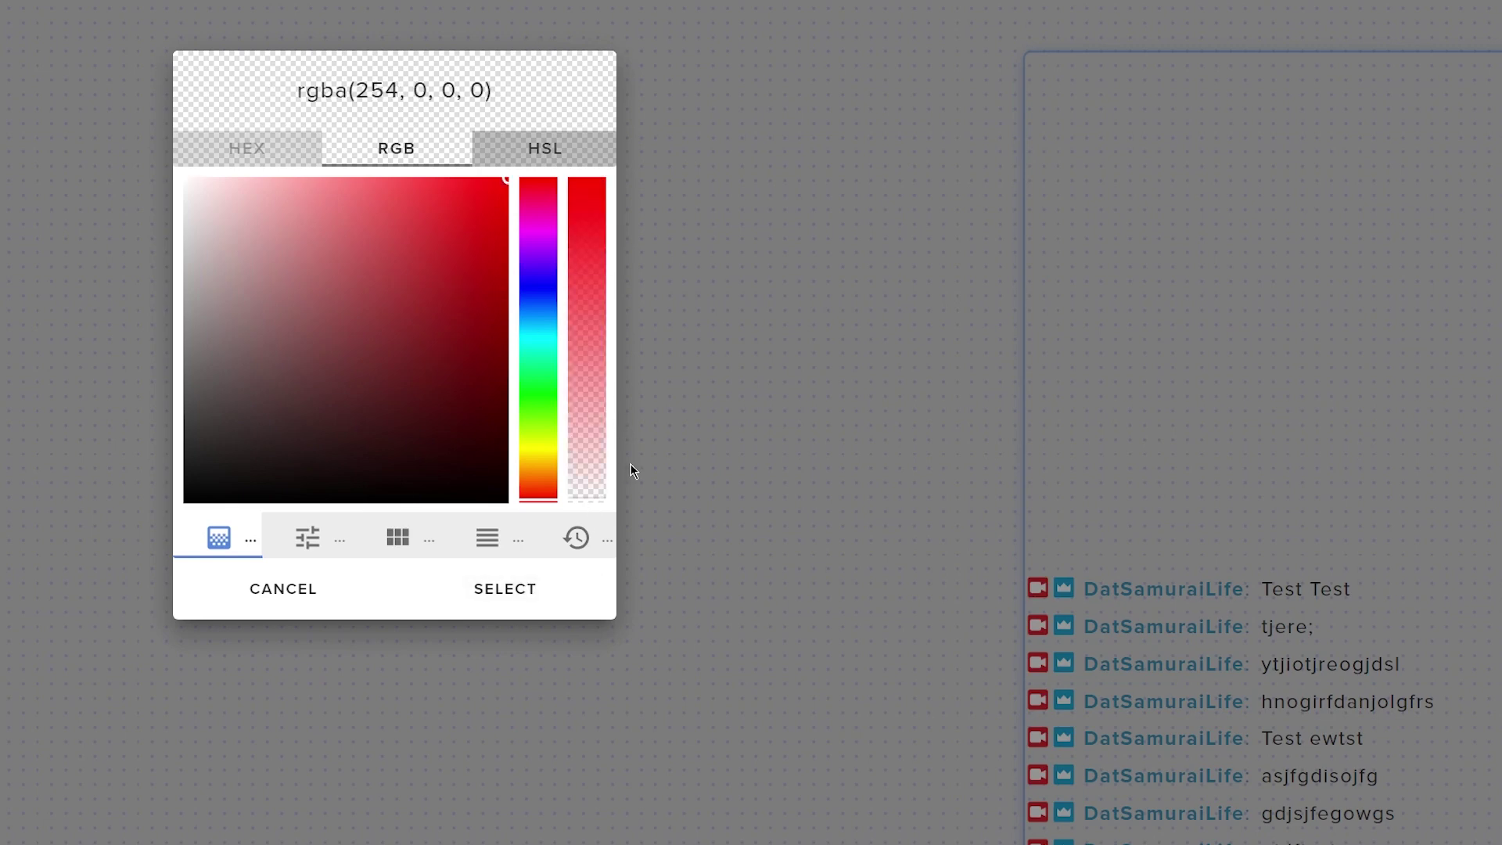
{"action": "left_click_drag", "start_coordinate": [604, 466], "coordinate": [601, 1]}
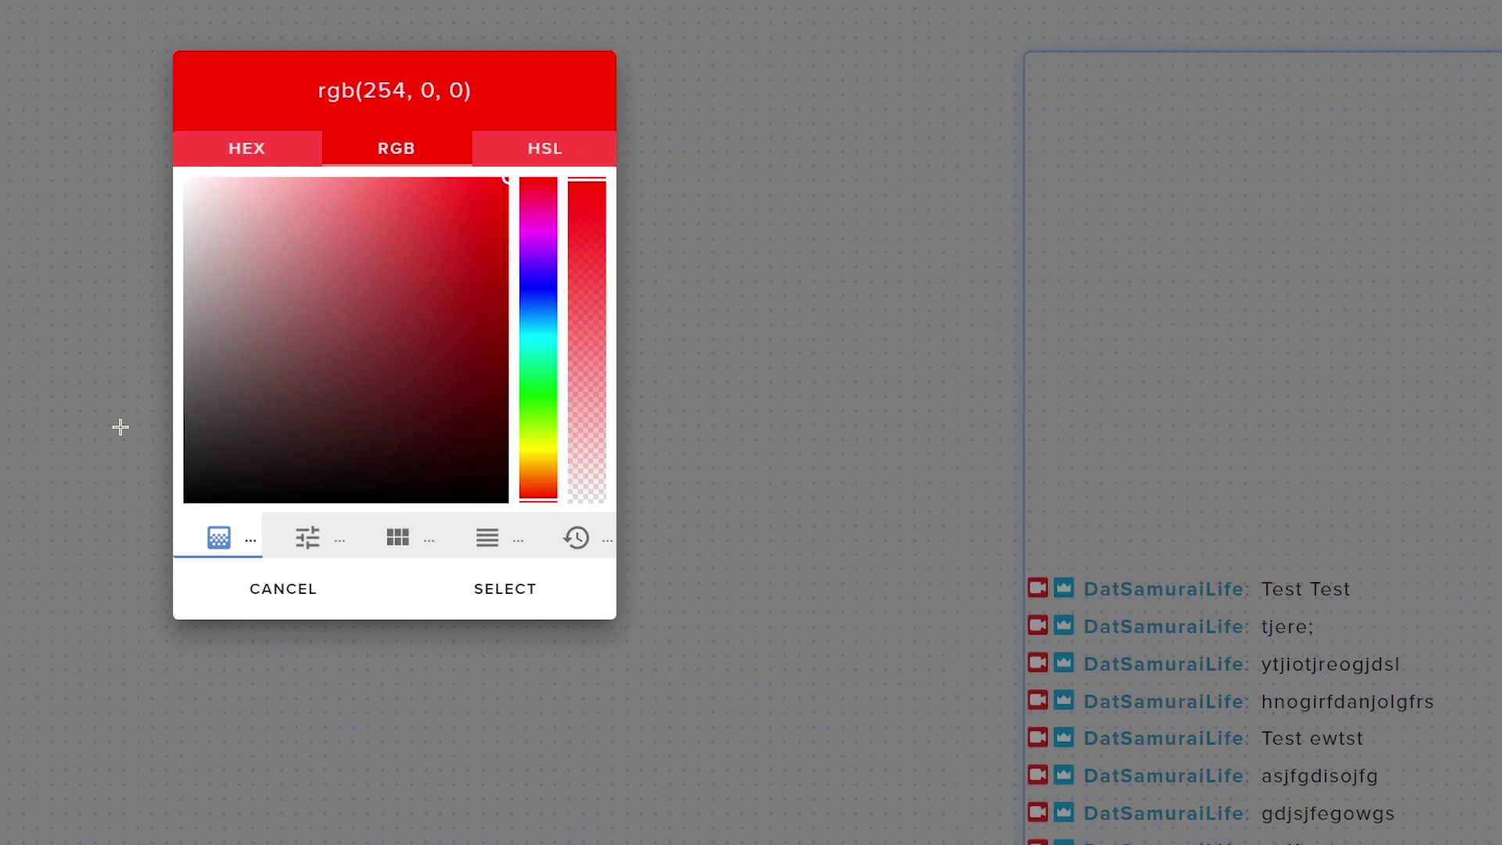
{"action": "left_click", "coordinate": [485, 589]}
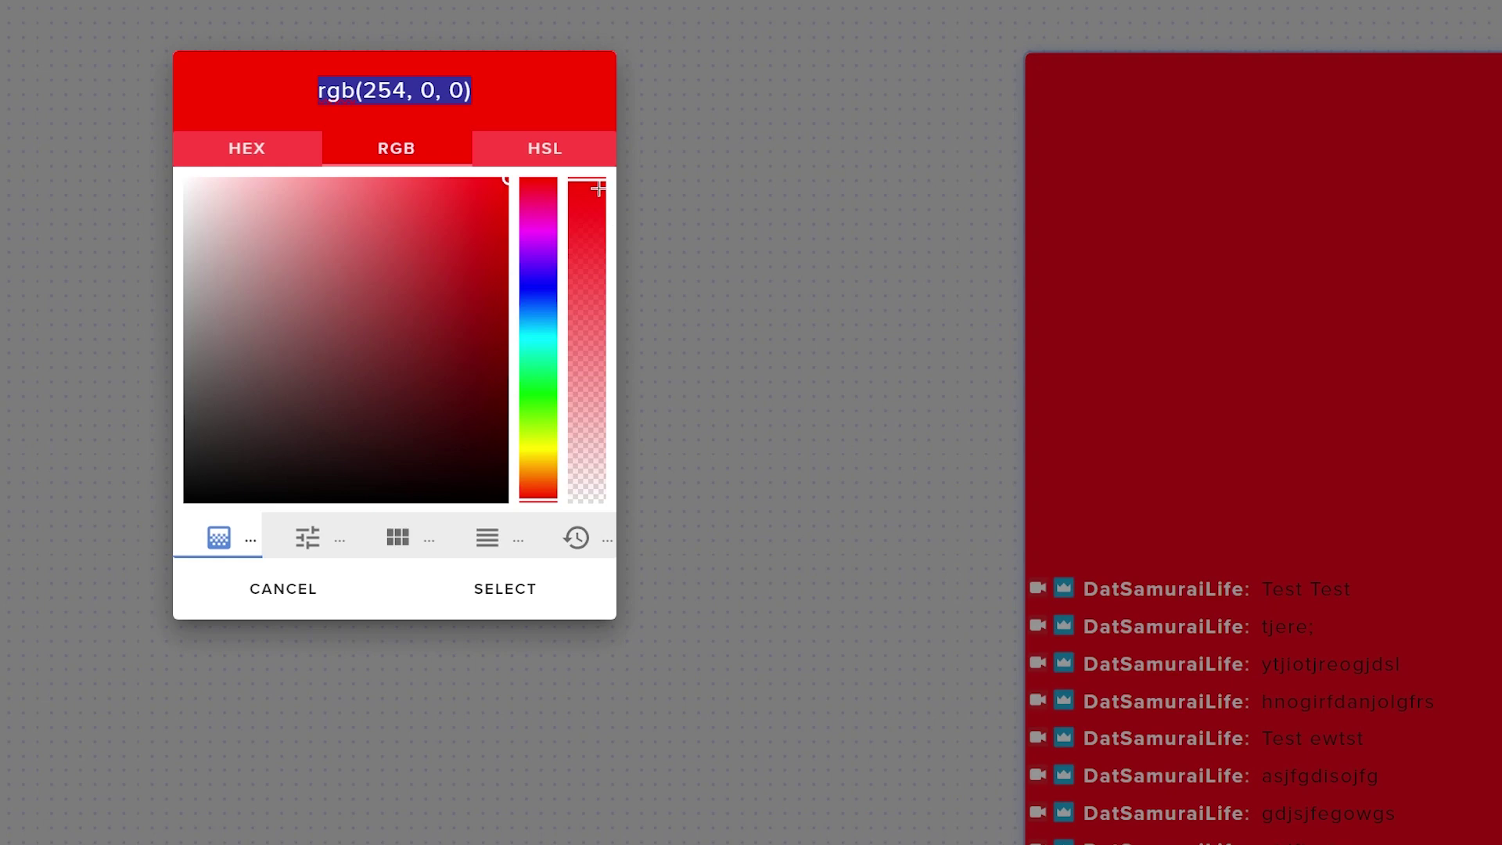
{"action": "left_click_drag", "start_coordinate": [598, 189], "coordinate": [600, 541]}
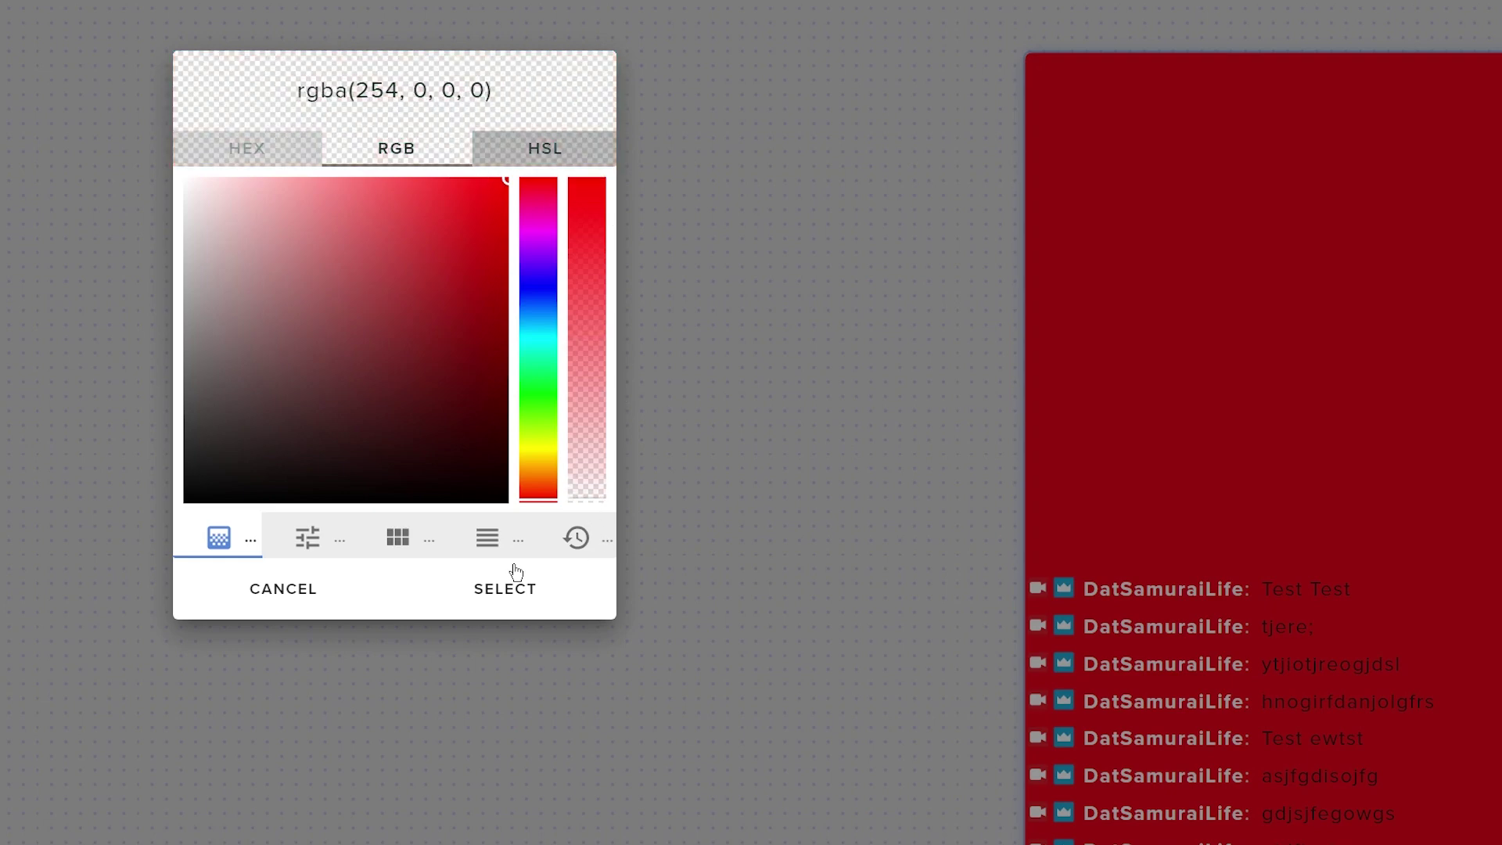
{"action": "left_click", "coordinate": [508, 589]}
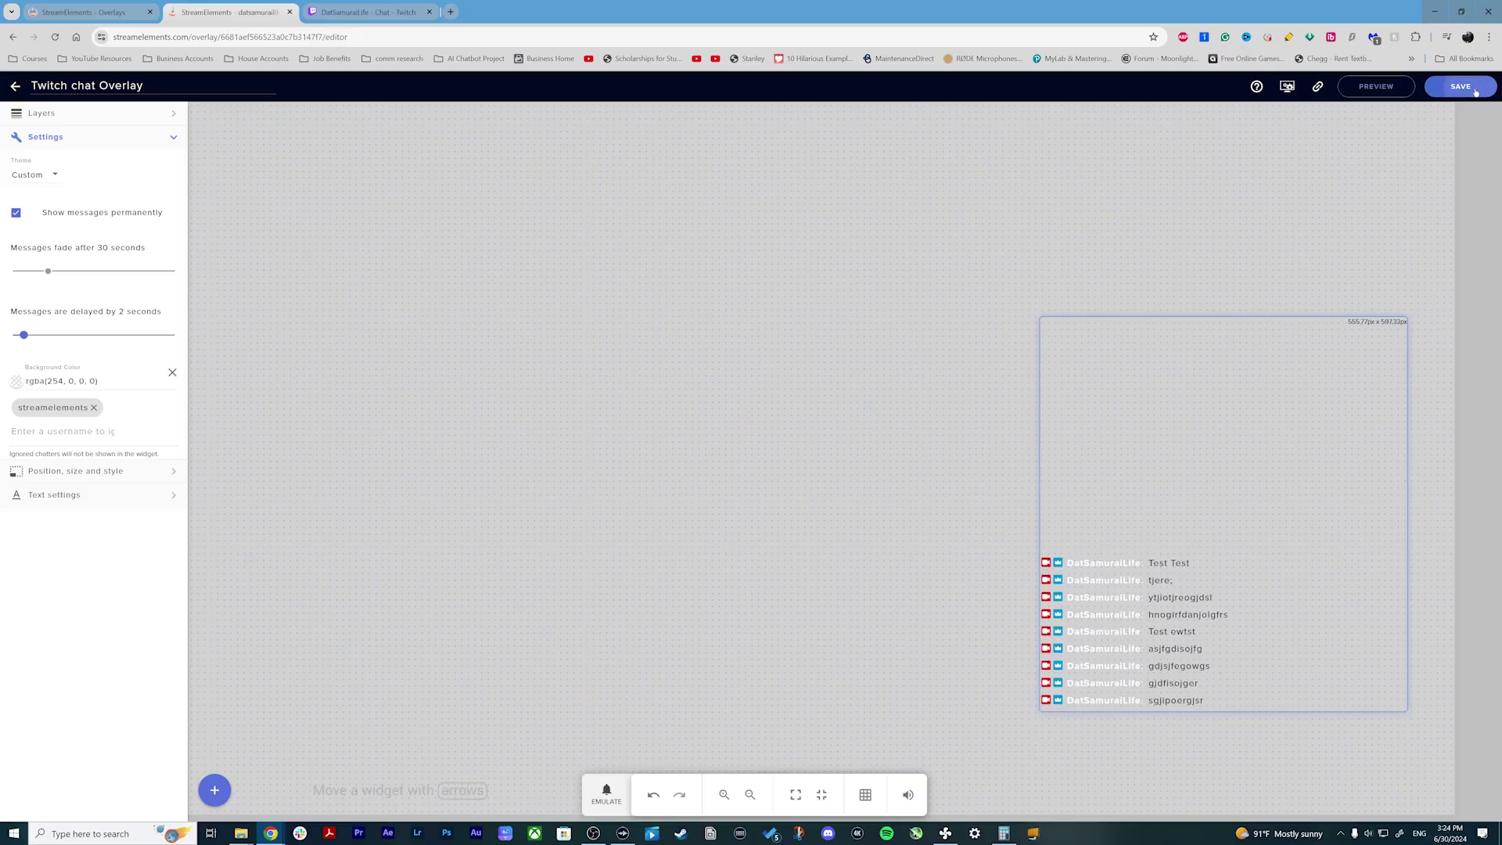
{"action": "left_click", "coordinate": [1462, 84]}
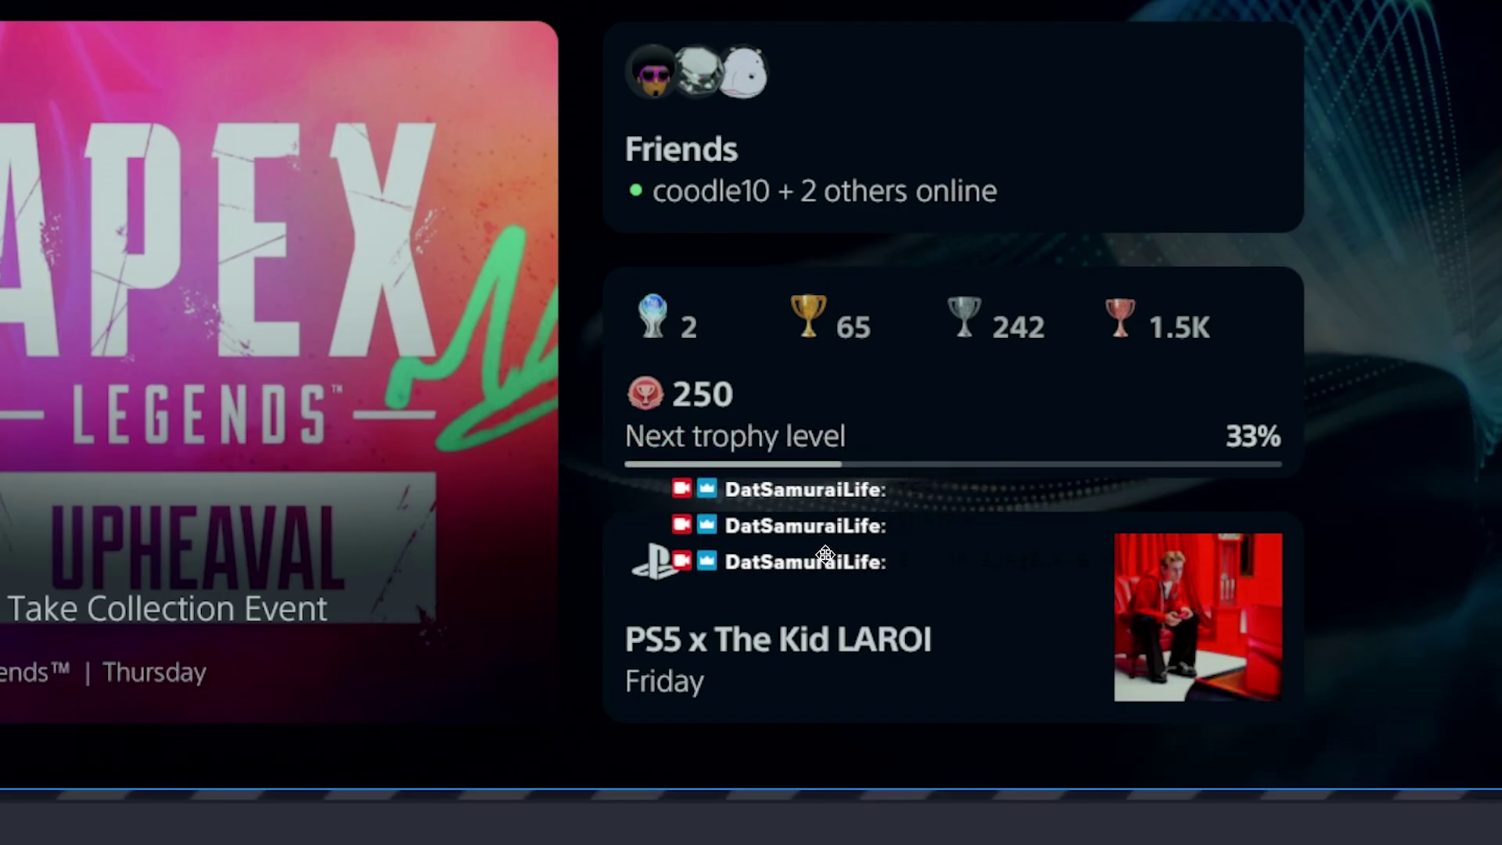
{"action": "left_click_drag", "start_coordinate": [826, 554], "coordinate": [818, 542]}
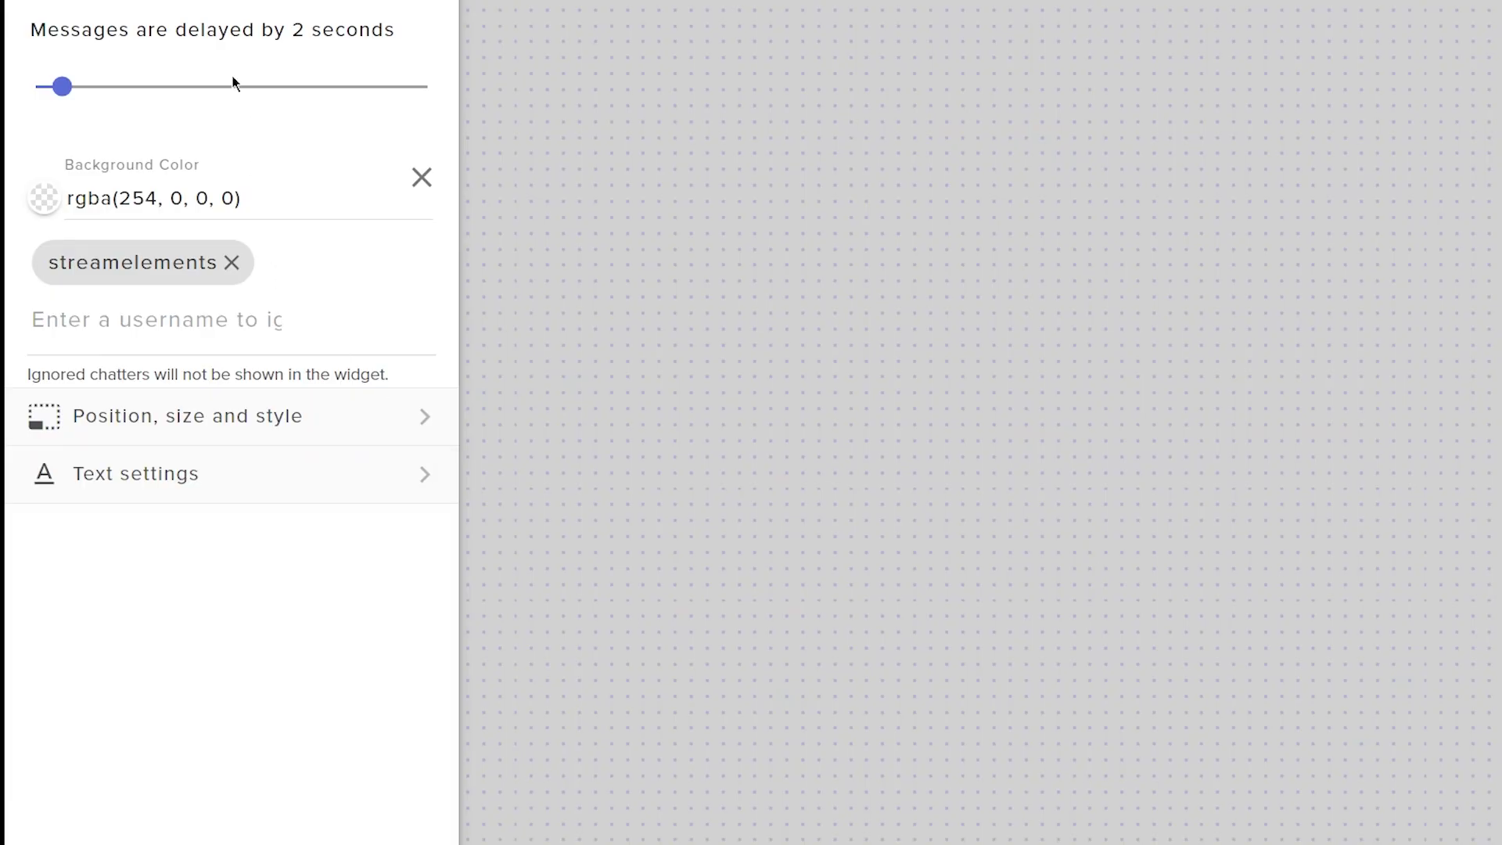
Step: Set the chat text to Impact with a 0.1 black stroke and secondary shadow, repositioning the widget left
{"action": "left_click", "coordinate": [364, 496]}
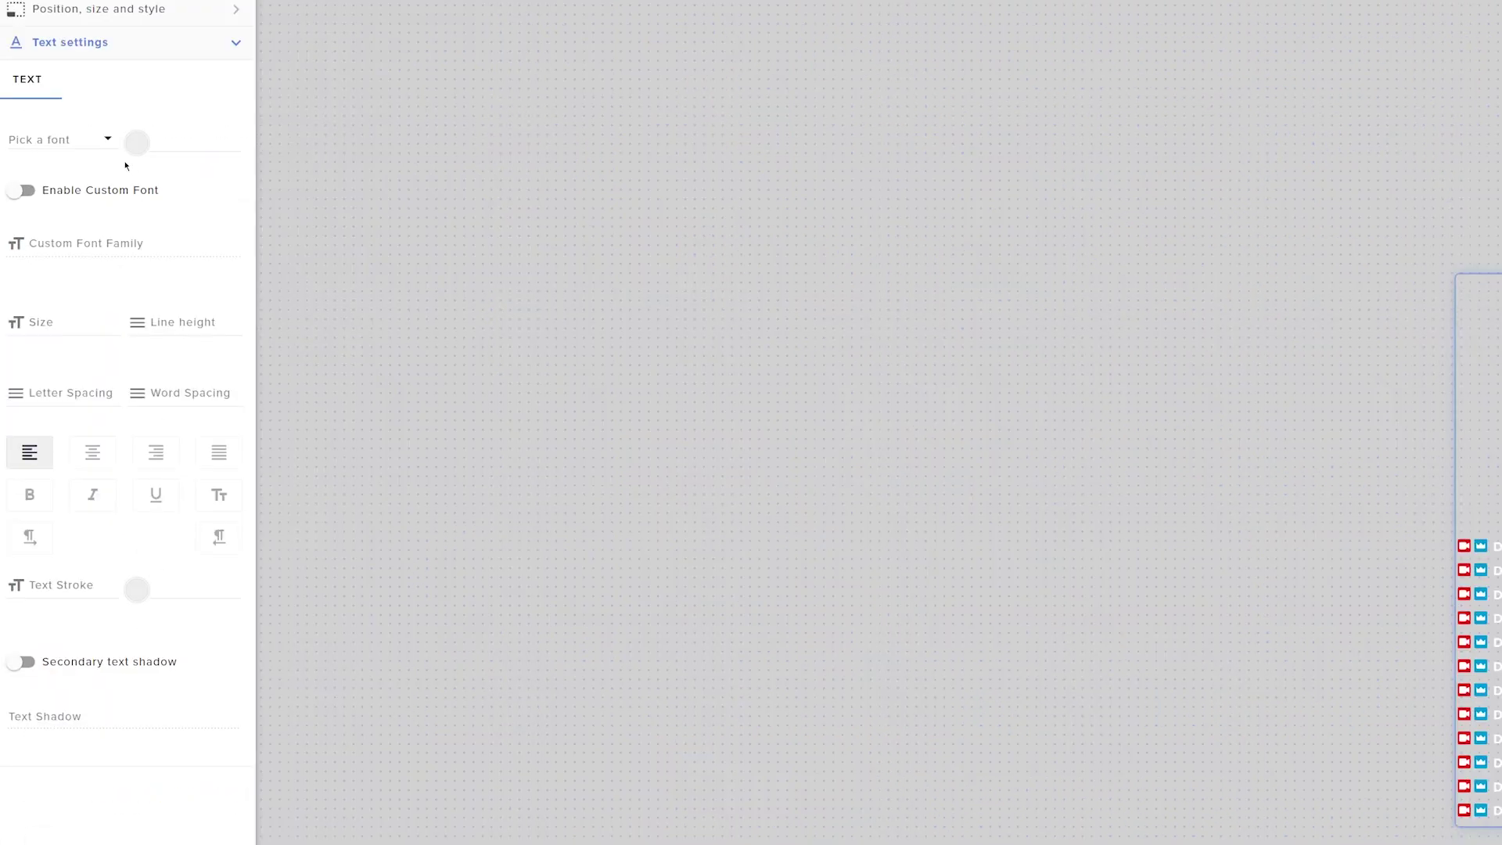
{"action": "left_click", "coordinate": [107, 141]}
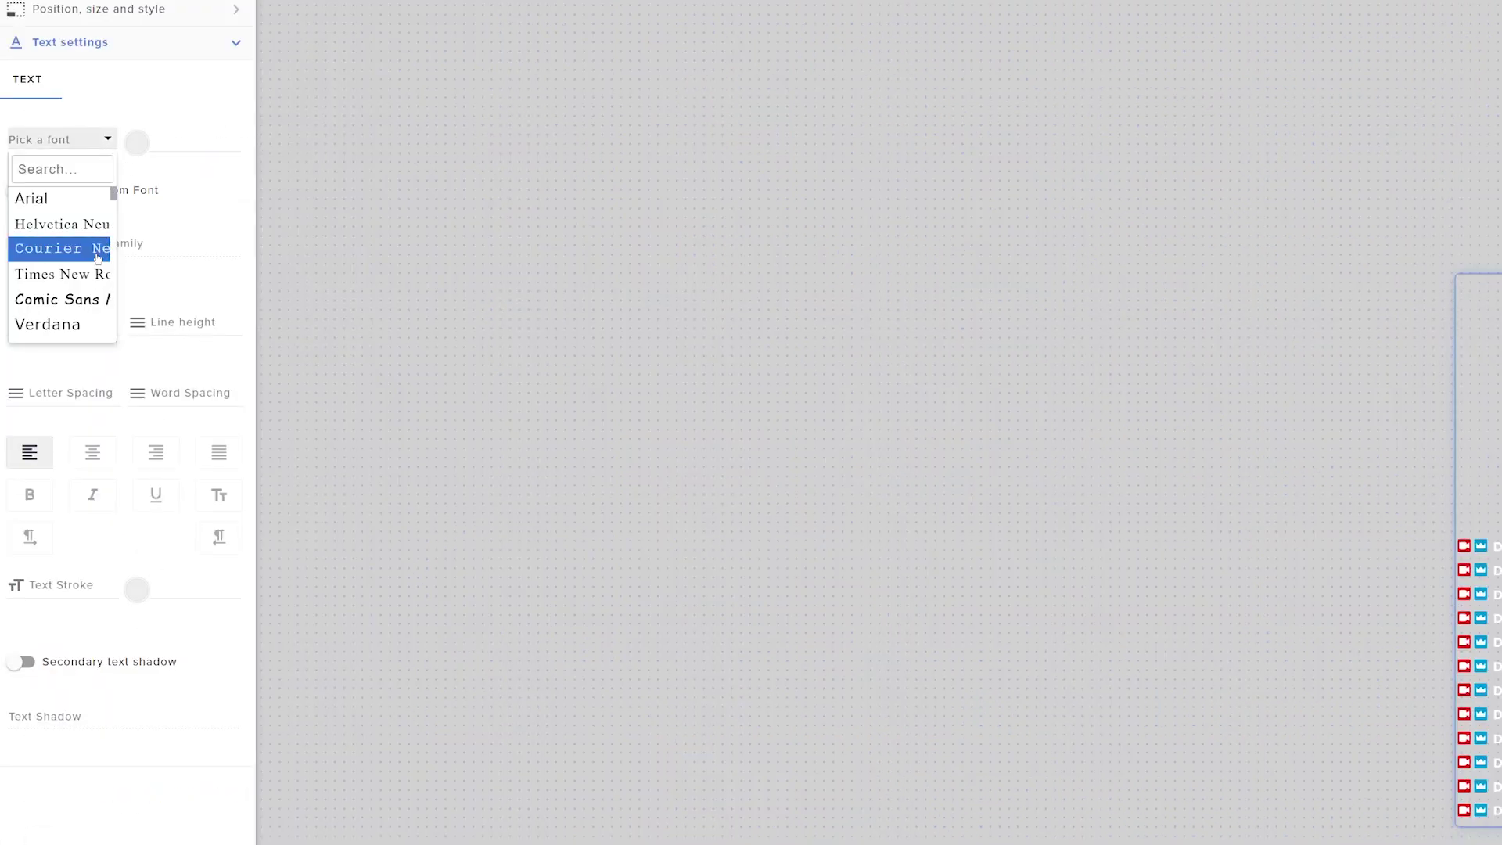
{"action": "left_click", "coordinate": [85, 298]}
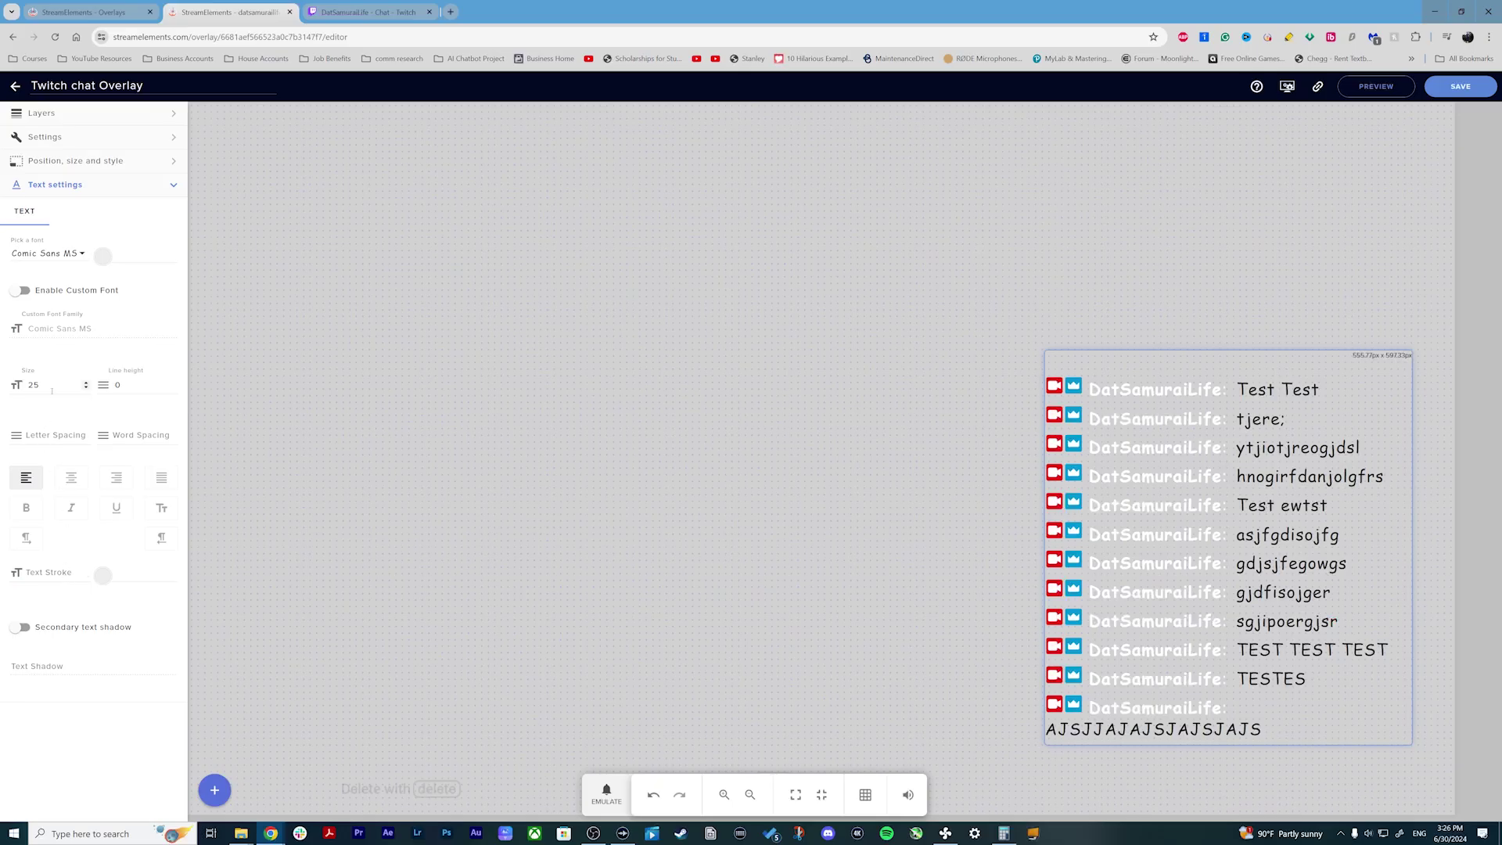
{"action": "left_click", "coordinate": [70, 290]}
{"action": "left_click", "coordinate": [102, 257]}
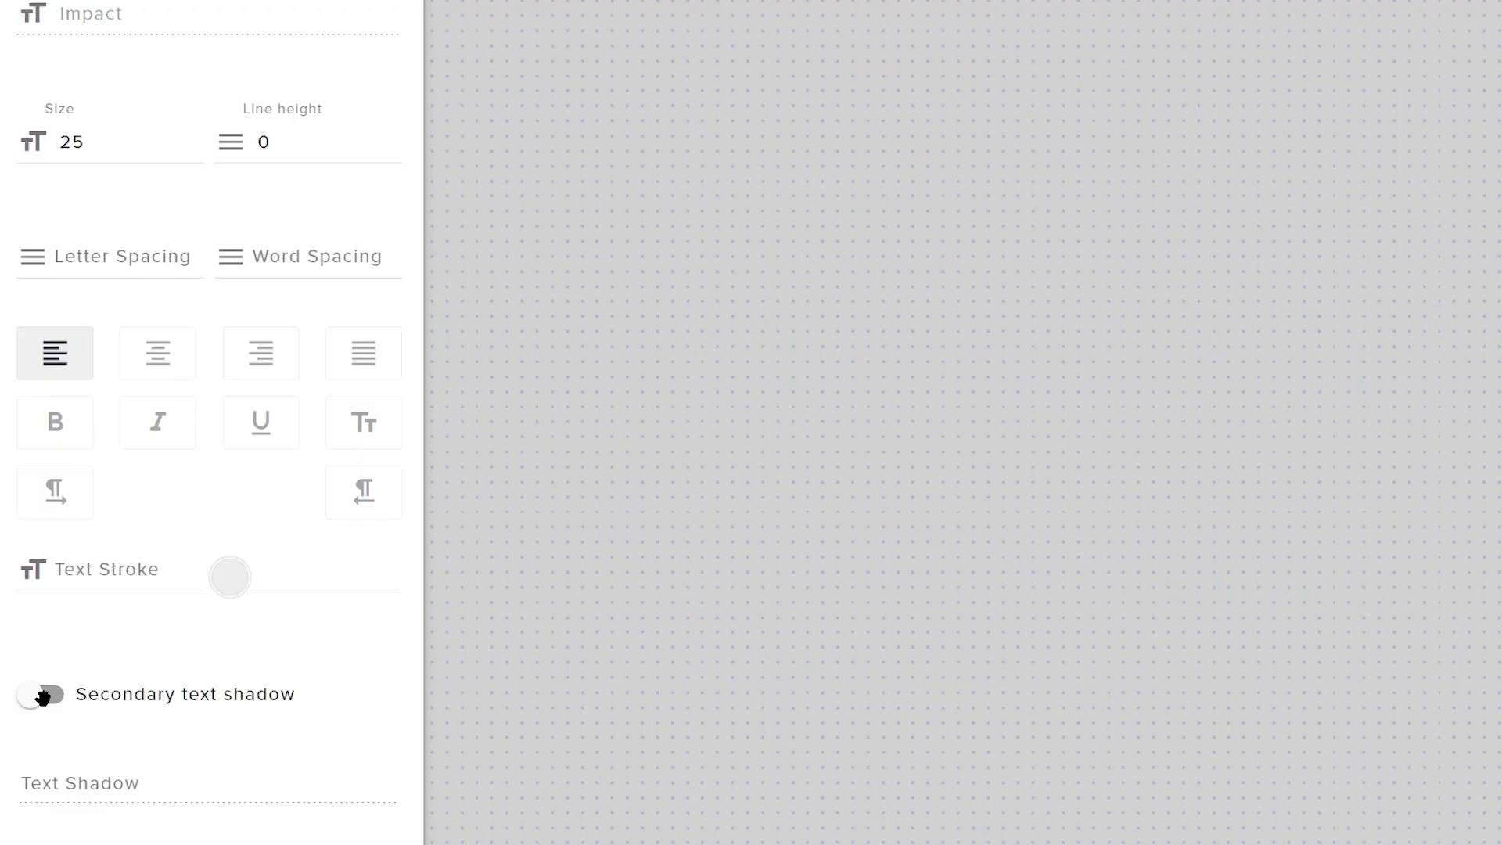
{"action": "left_click", "coordinate": [19, 627]}
{"action": "left_click_drag", "start_coordinate": [1117, 526], "coordinate": [943, 450]}
{"action": "left_click", "coordinate": [194, 569]}
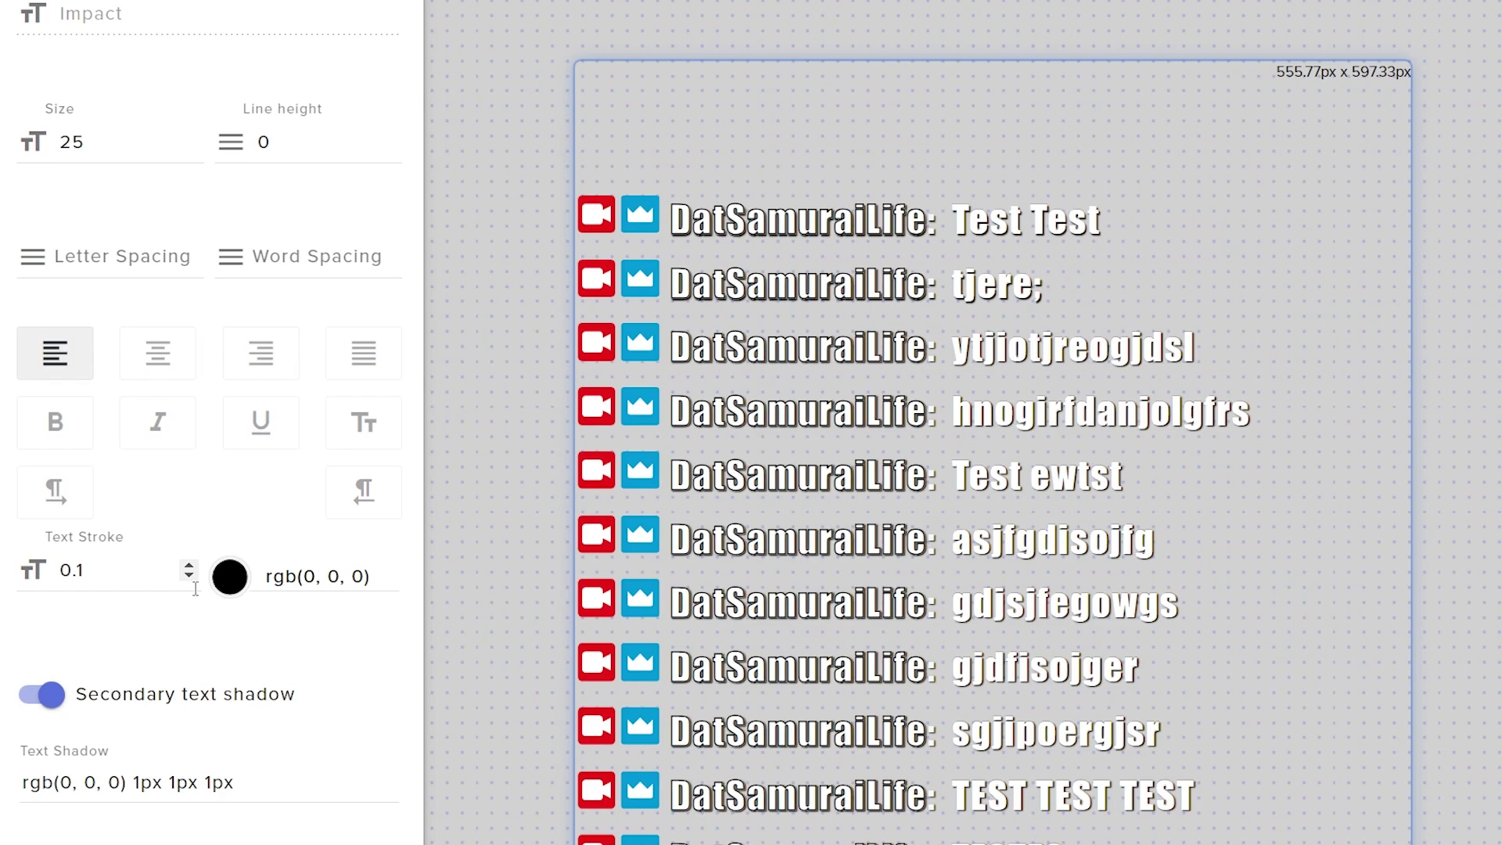
{"action": "left_click_drag", "start_coordinate": [685, 534], "coordinate": [586, 550]}
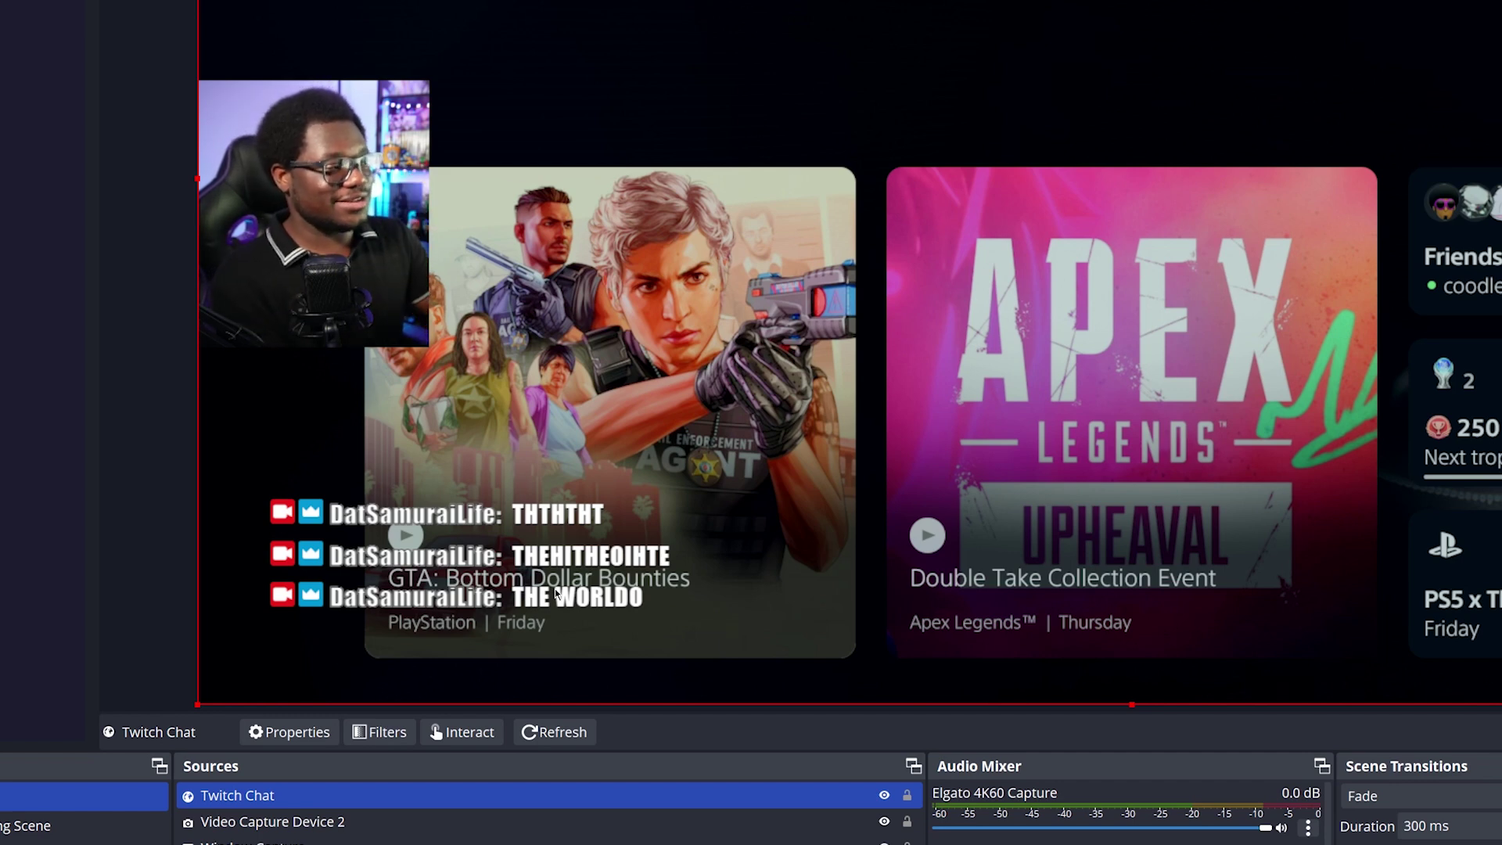
Step: In OBS, select the Twitch Chat source and move it left and up over the game
{"action": "left_click", "coordinate": [259, 842]}
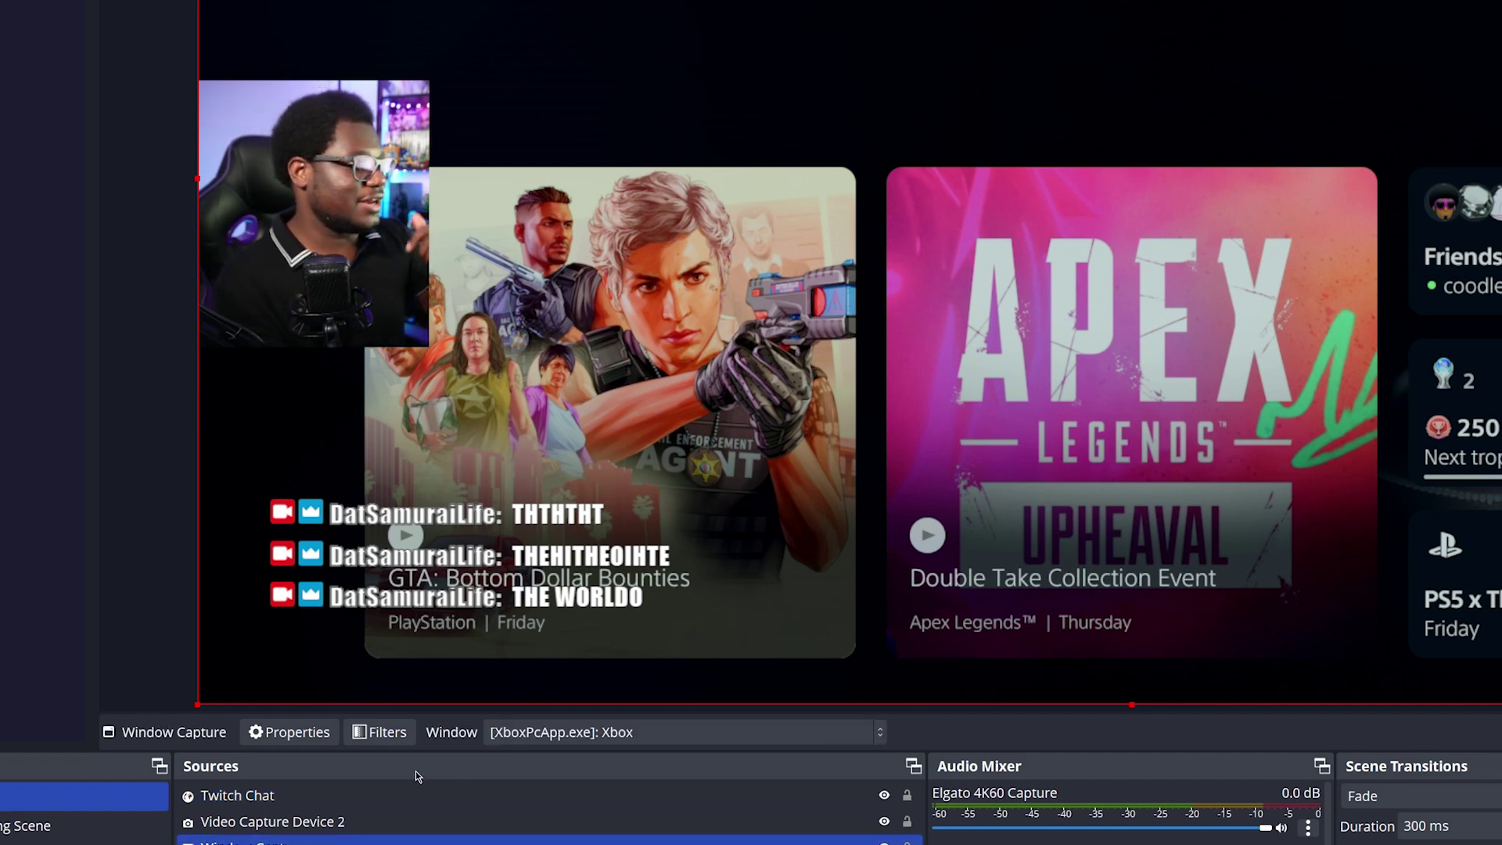
{"action": "left_click", "coordinate": [359, 817]}
{"action": "left_click", "coordinate": [329, 795]}
{"action": "left_click_drag", "start_coordinate": [445, 562], "coordinate": [410, 433]}
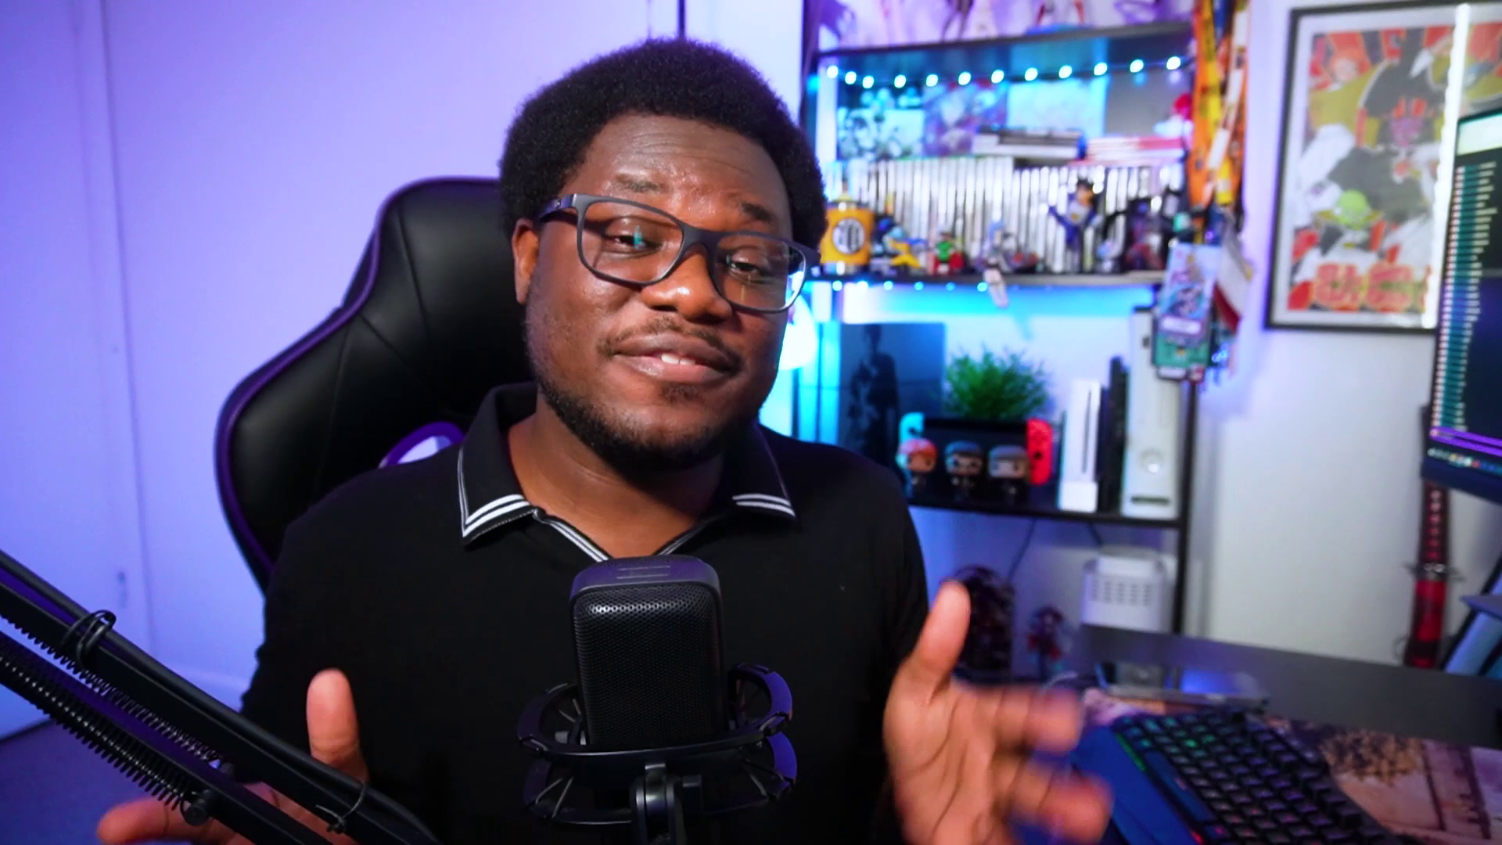